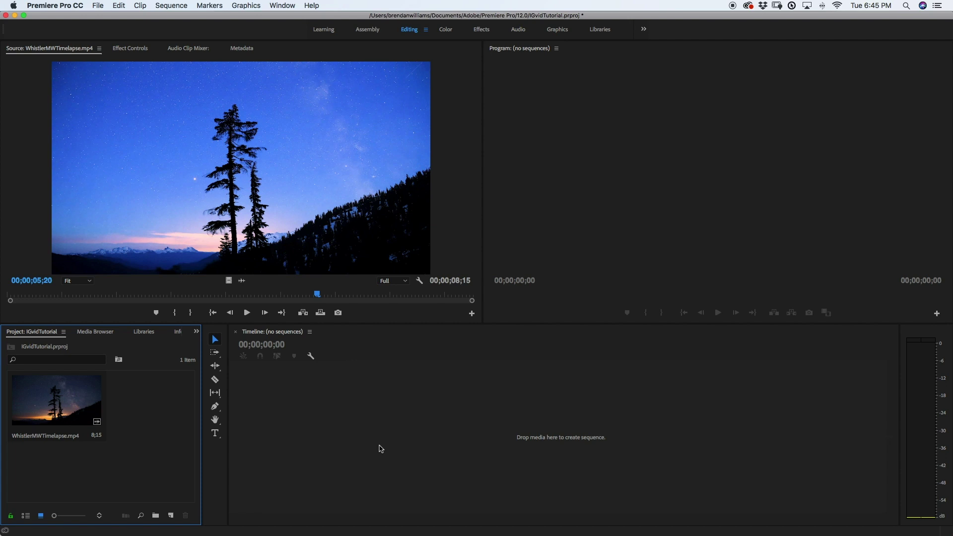
- Start a new sequence via New Item > Sequence and show its custom Settings
right_click(139, 417)
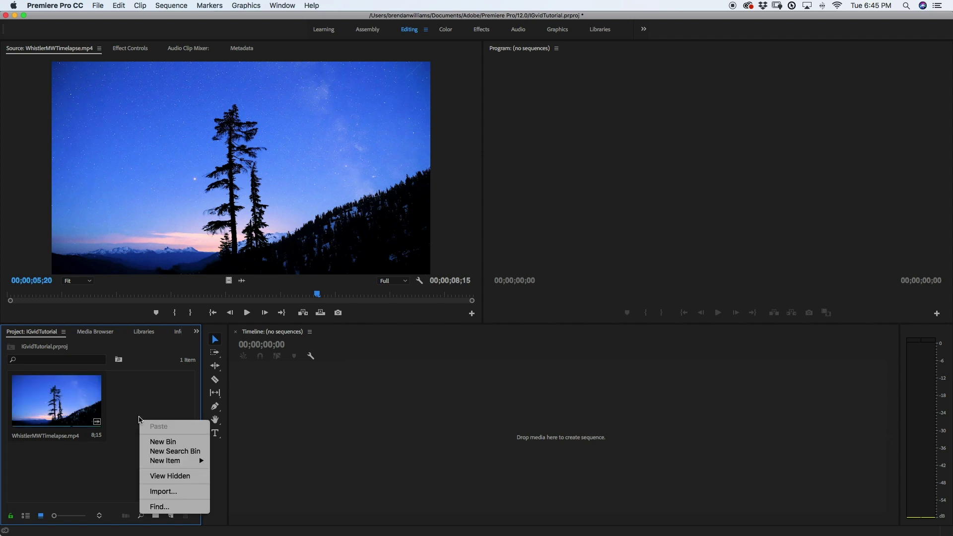
mouse_move(165, 461)
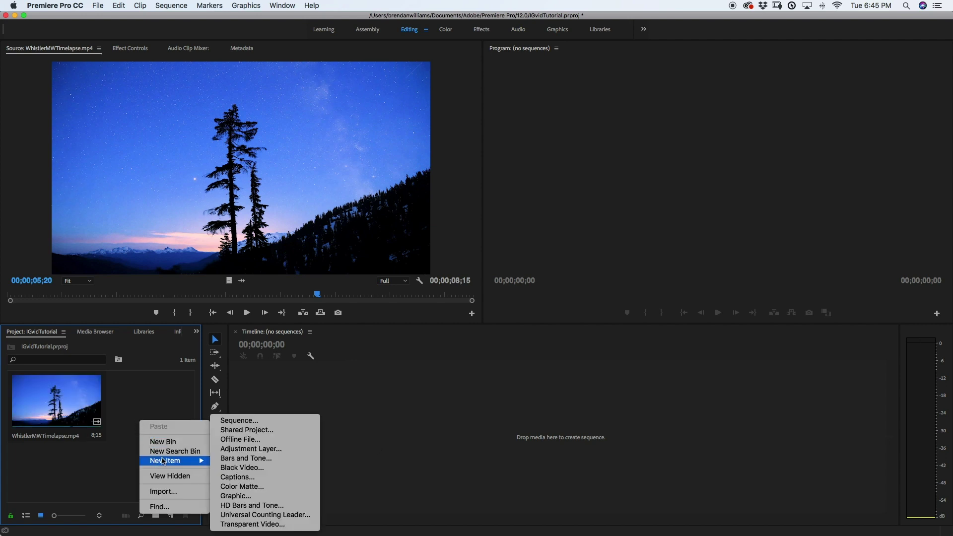
left_click(235, 421)
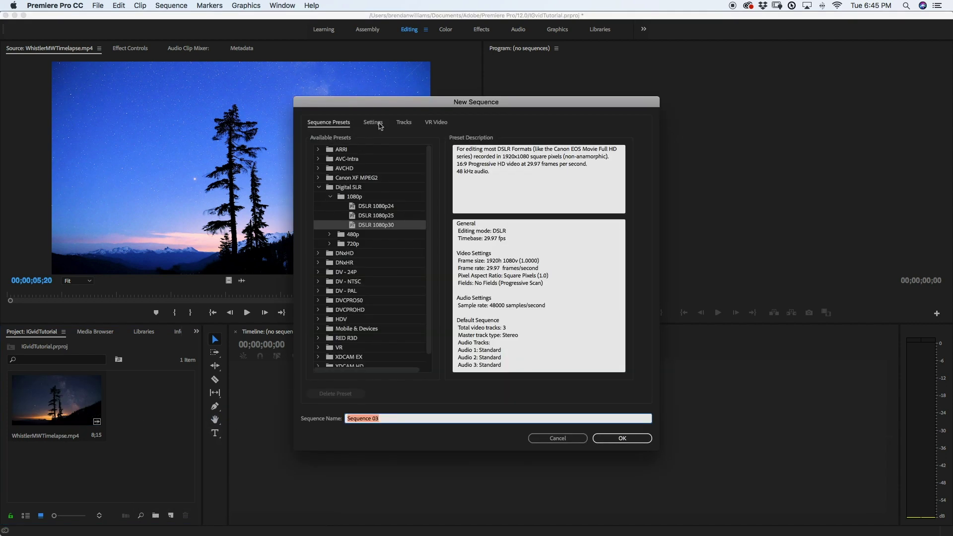
left_click(380, 124)
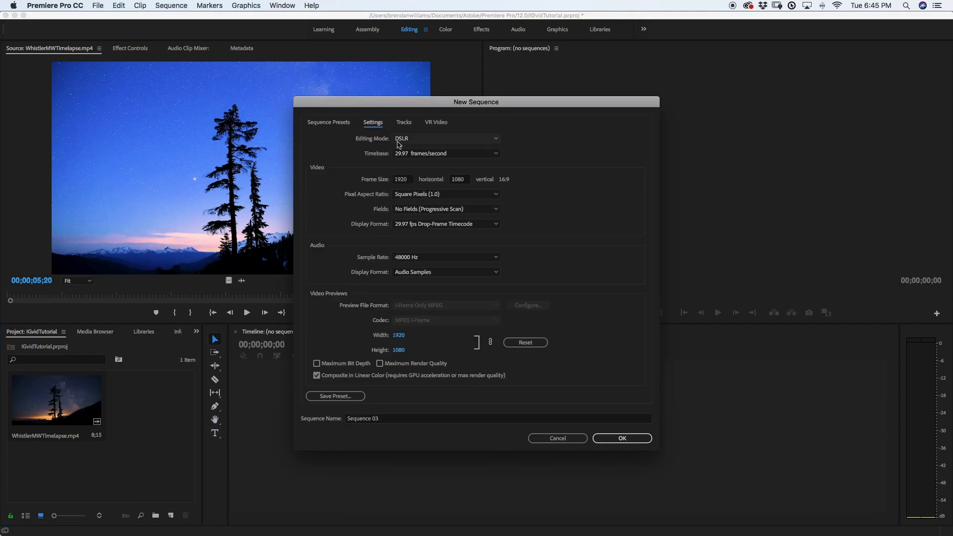
- Set the frame size to 1080×1350, name the sequence IG TIMELAPSE, and create it
left_click(406, 181)
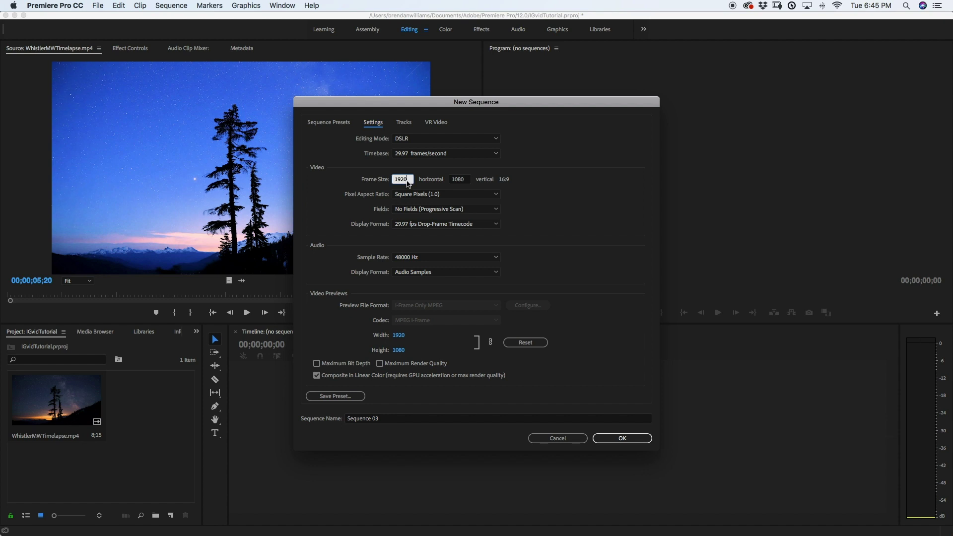
left_click(459, 179)
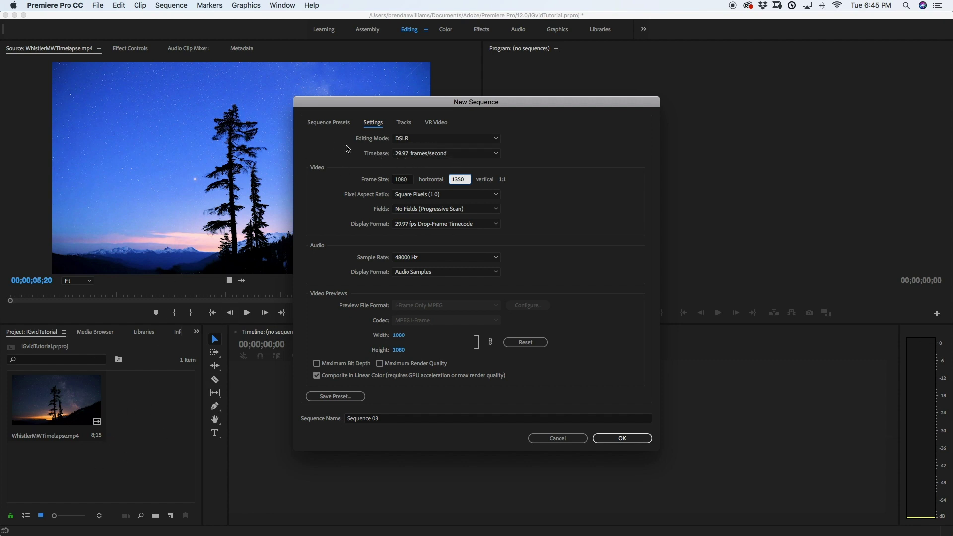
left_click(391, 420)
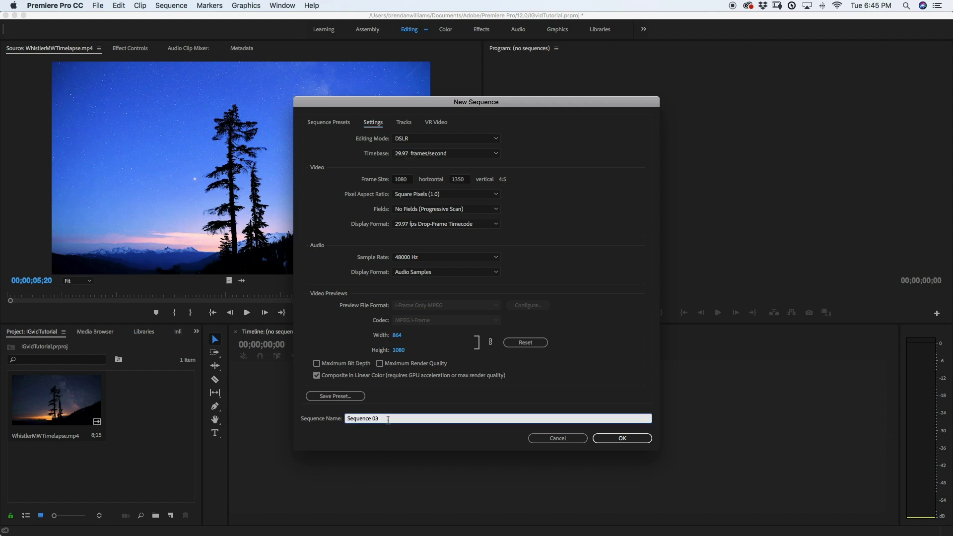
left_click_drag(389, 420, 323, 416)
key("BackSpace")
left_click(632, 439)
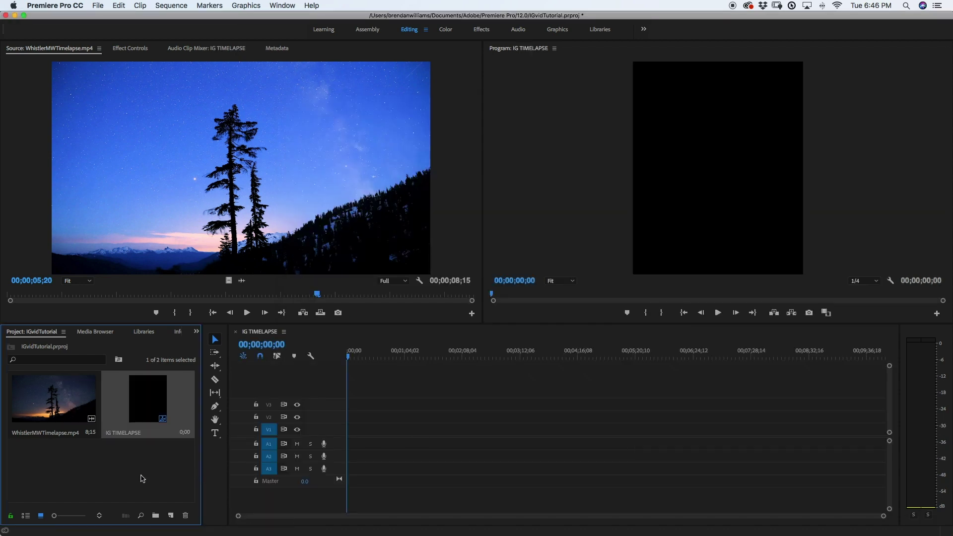
- Create a 1080×1350 colour matte, make it white (FFFFFF), and keep the name Color Matte
right_click(104, 475)
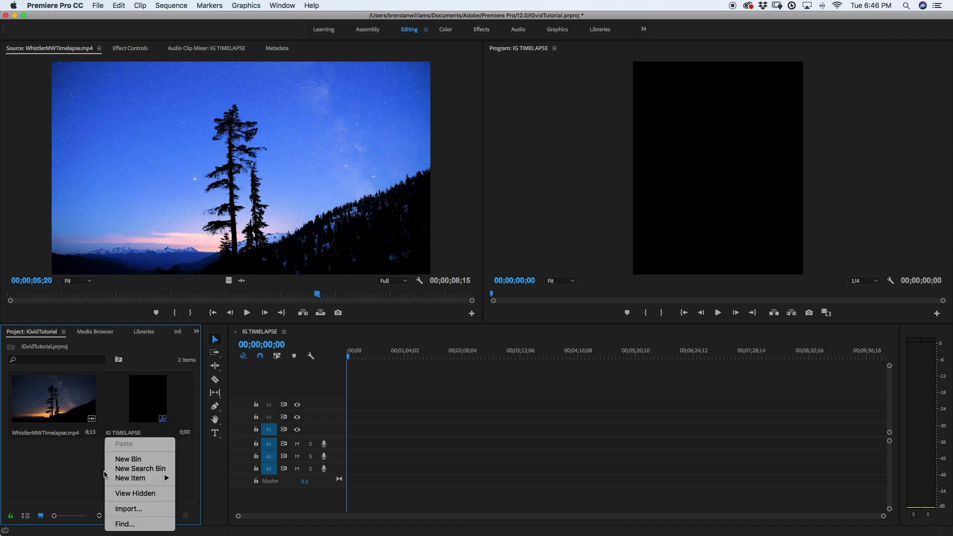
mouse_move(118, 480)
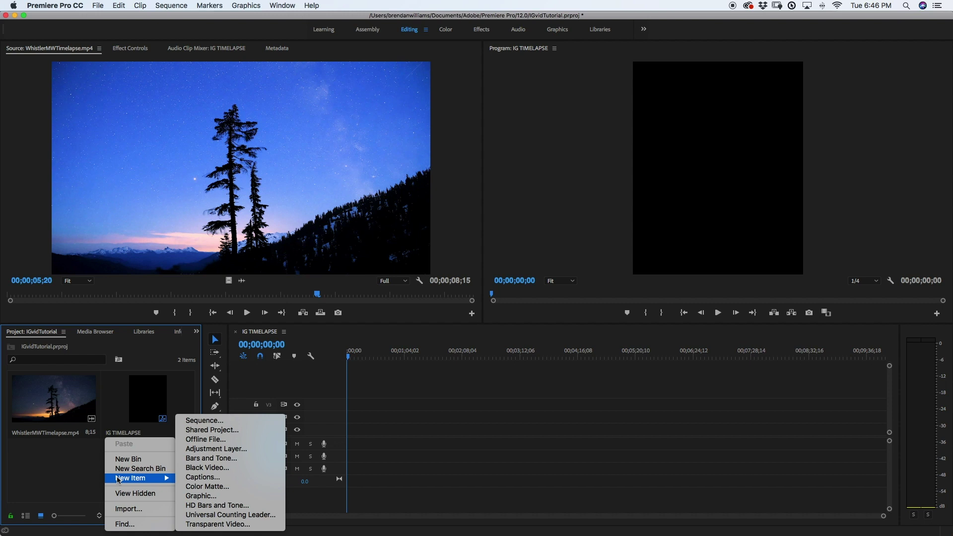
left_click(256, 486)
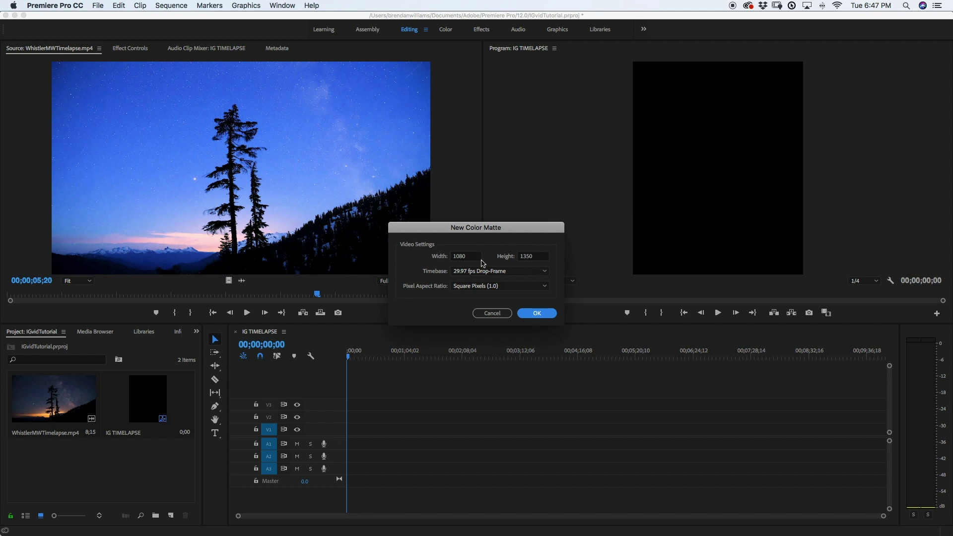
left_click(539, 315)
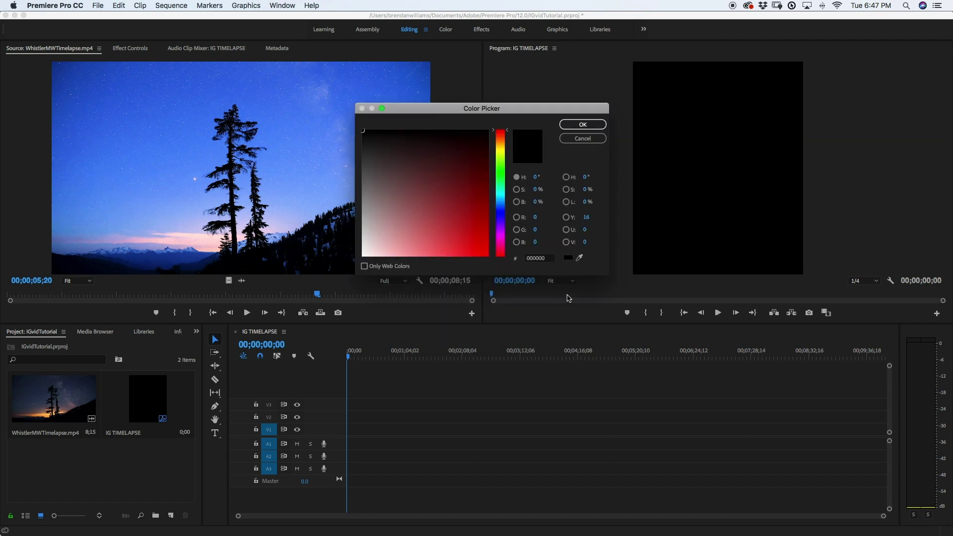
left_click_drag(379, 149, 342, 268)
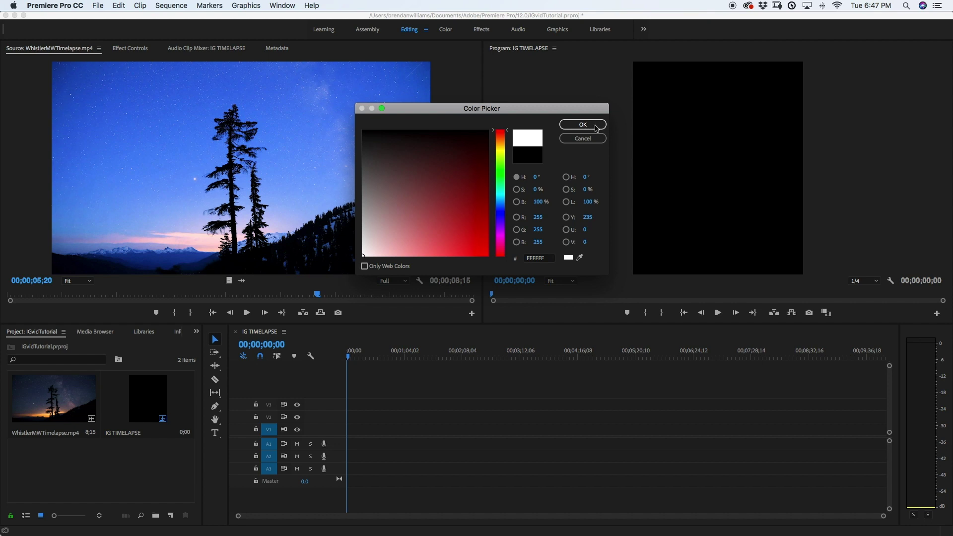
left_click(595, 126)
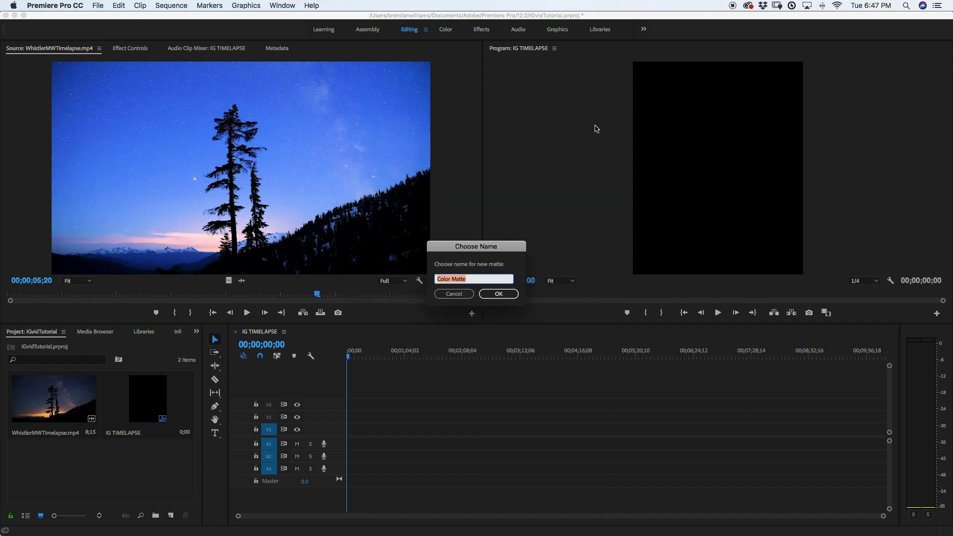
left_click(494, 295)
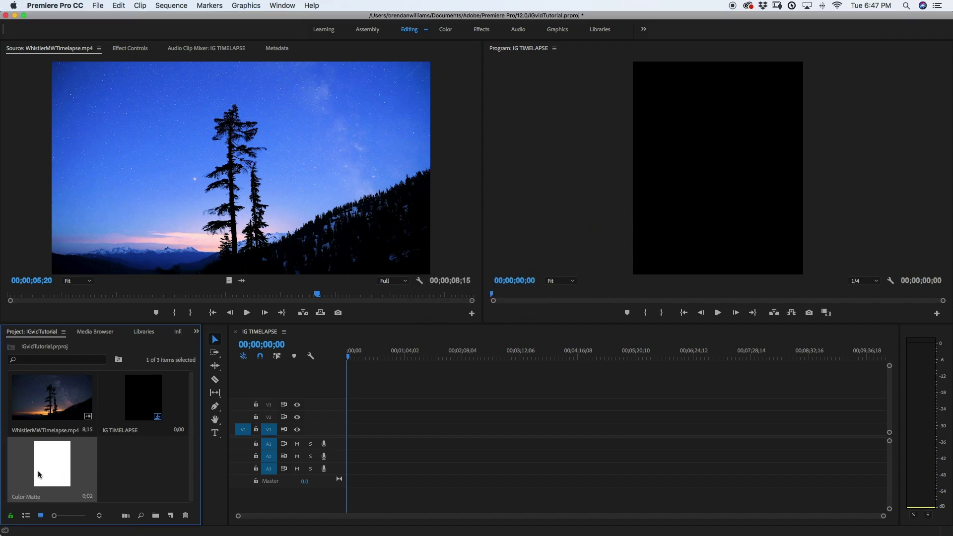
- Place Color Matte on V1, stretch it to about 00;01;03, and scrub the timelapse source clip
left_click_drag(37, 469, 401, 430)
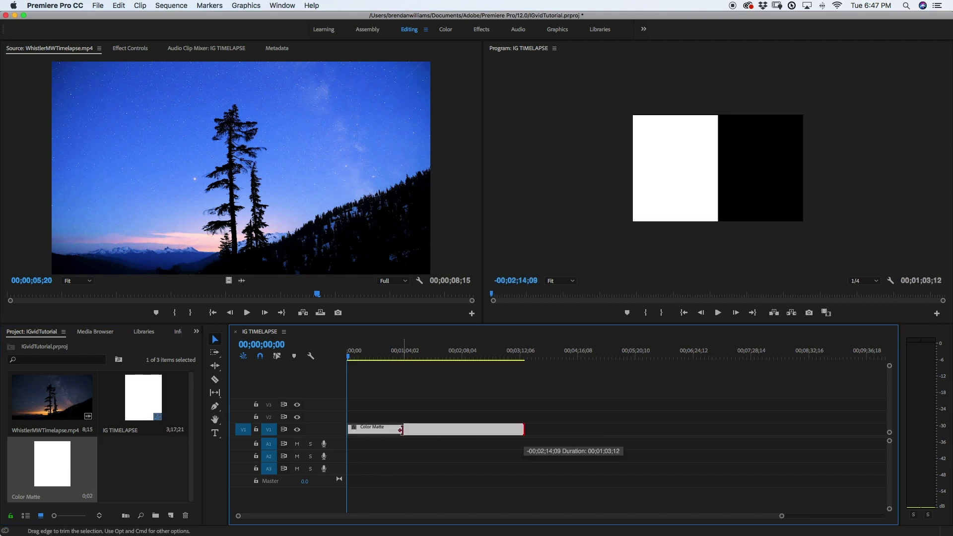
left_click_drag(401, 430, 402, 430)
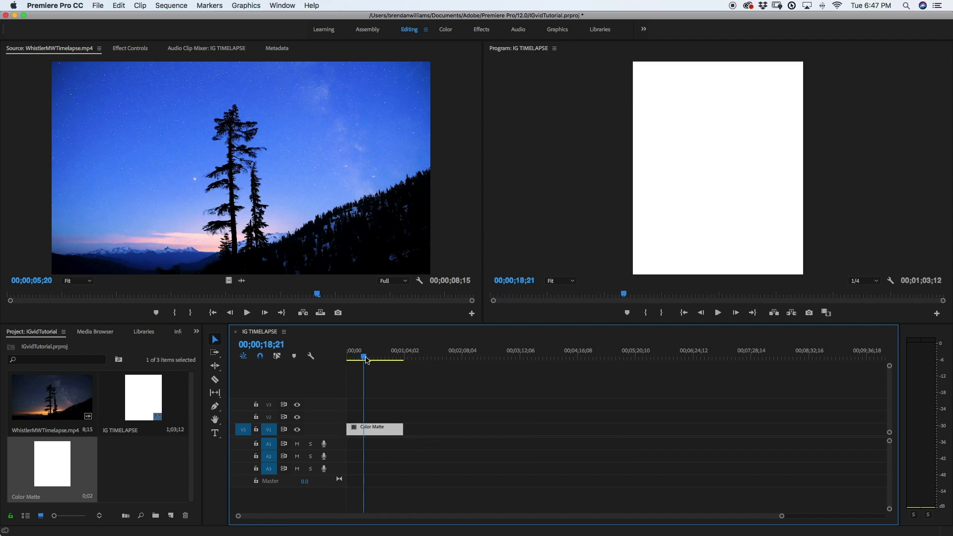
left_click_drag(782, 516, 617, 517)
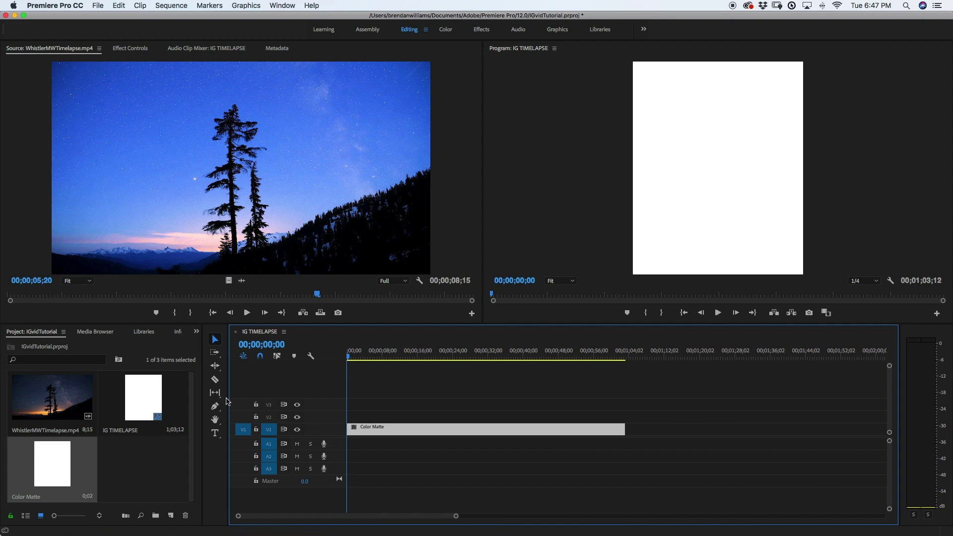
left_click_drag(174, 295, 460, 303)
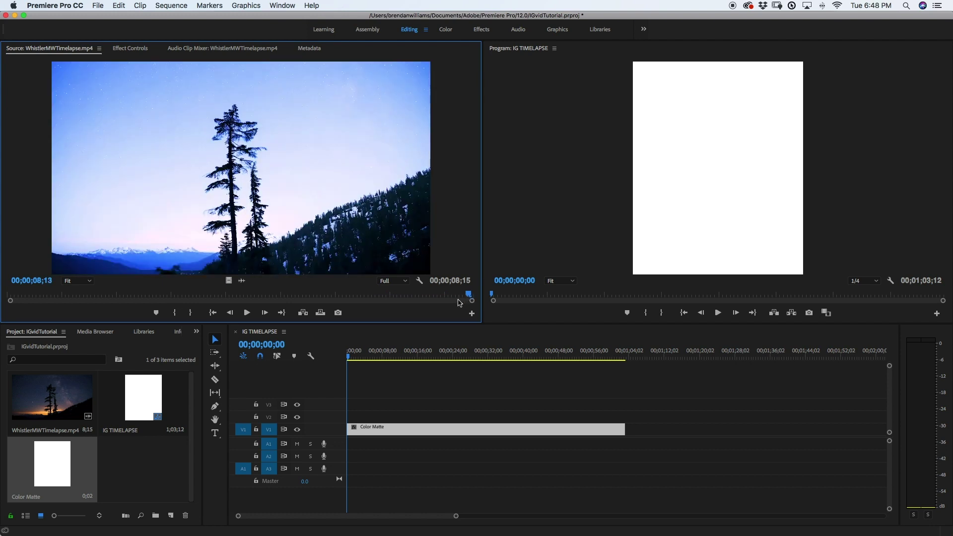
- Set an Out point at the timelapse clip's end and drop its video onto V2 above the matte
key("o")
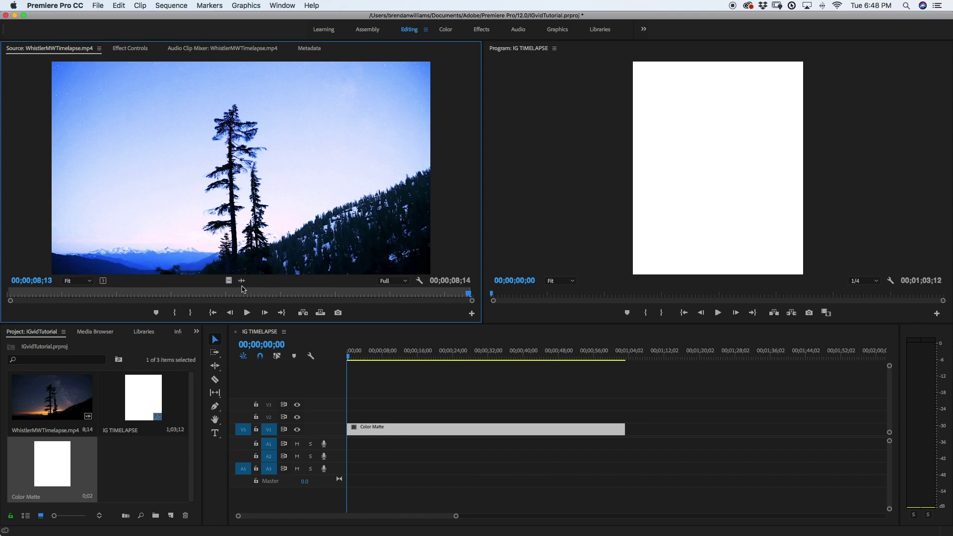
left_click_drag(229, 280, 353, 421)
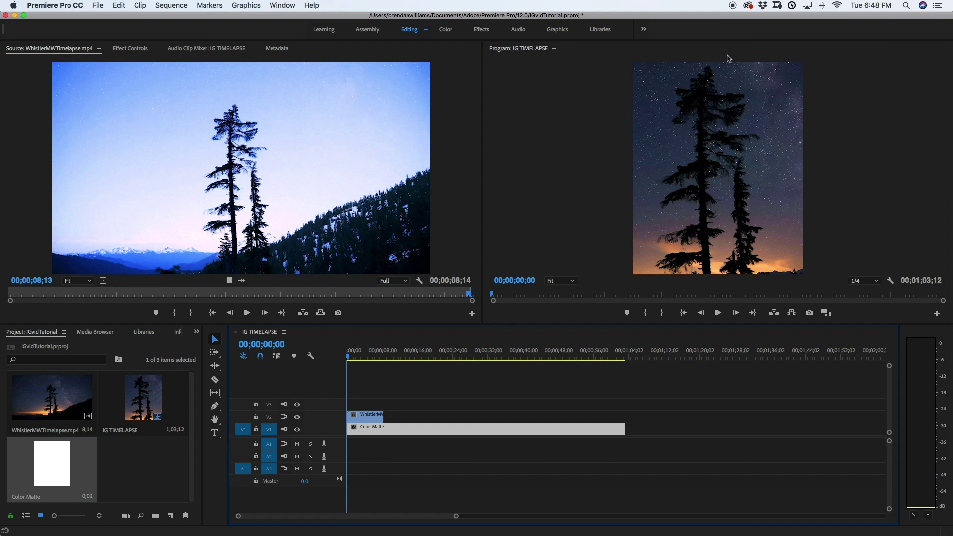
double_click(368, 415)
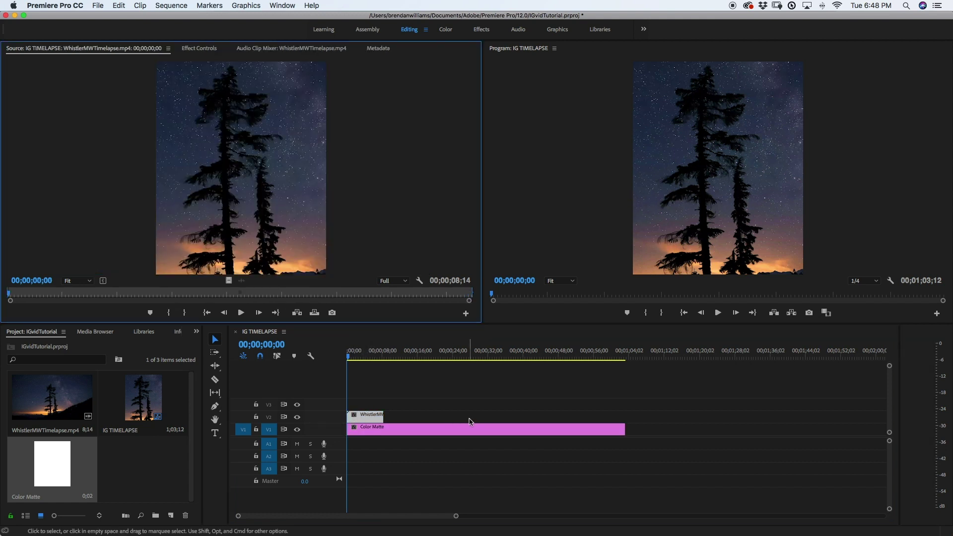
- Scrub the timelapse clip's Motion Scale to 89.0 in Effect Controls, checking the first frame
left_click(205, 50)
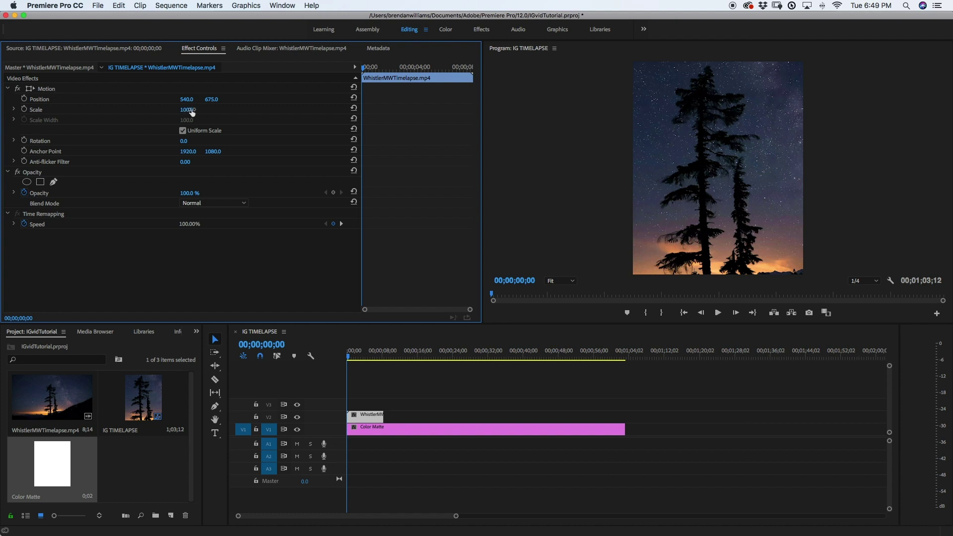
left_click_drag(191, 113, 161, 112)
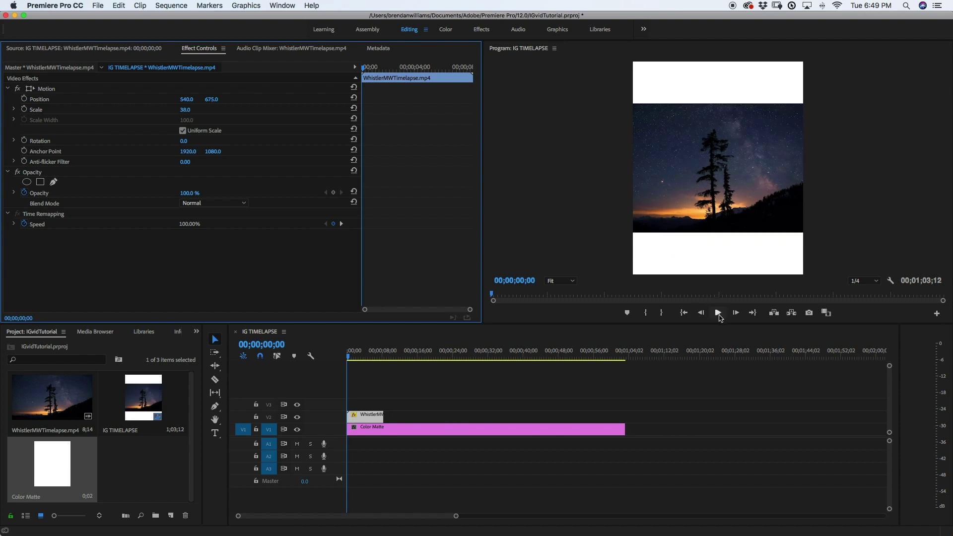
left_click(718, 314)
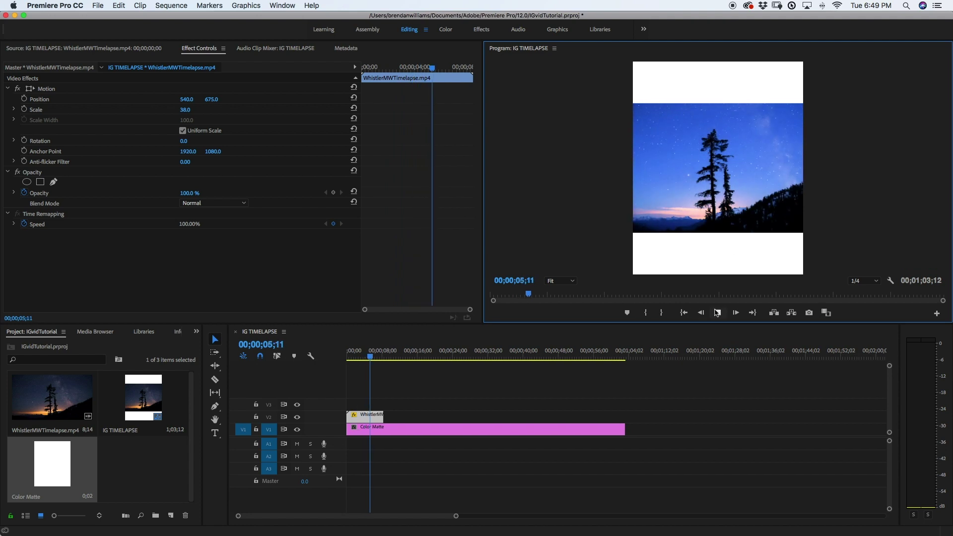
left_click(717, 313)
left_click_drag(402, 67, 363, 68)
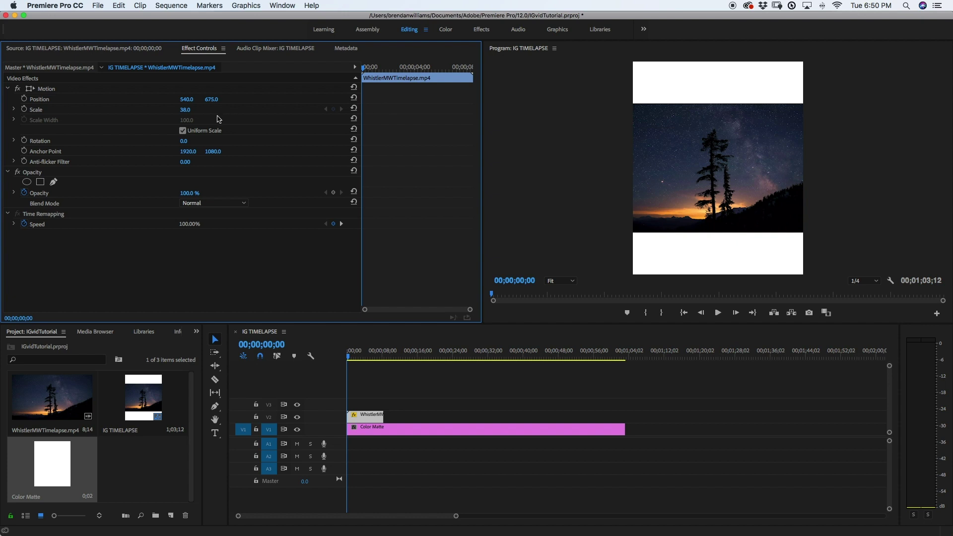
left_click_drag(185, 109, 207, 109)
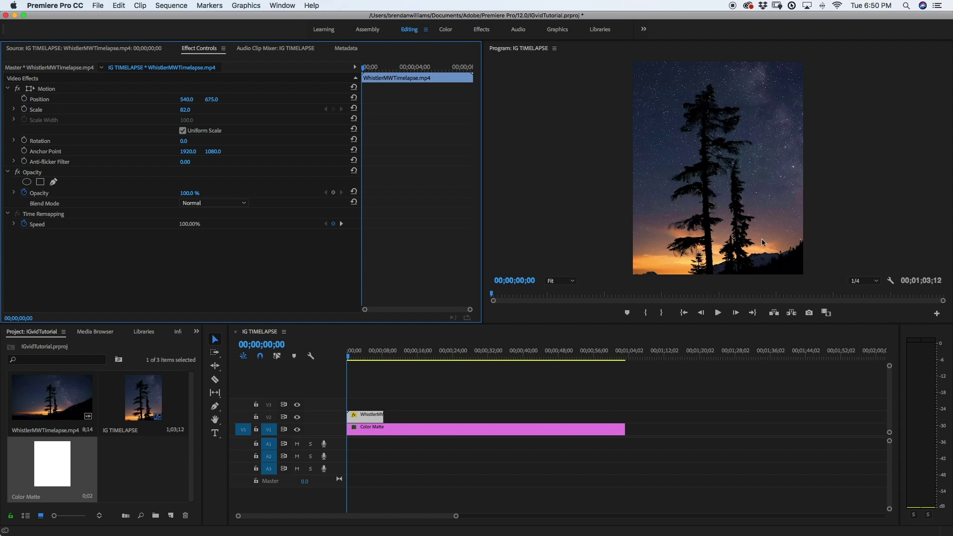
key("Right")
mouse_move(186, 110)
left_mouse_down()
mouse_move(157, 110)
mouse_move(192, 110)
left_mouse_up()
key("Left")
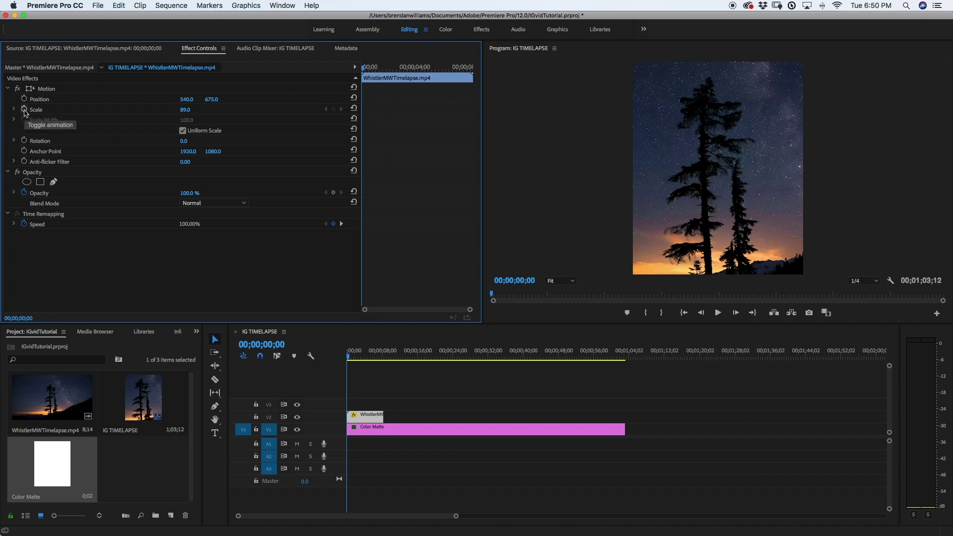
- Keyframe Scale at 89.0 at 00;00;00;00 and at 29.0 a few seconds later
left_click(23, 110)
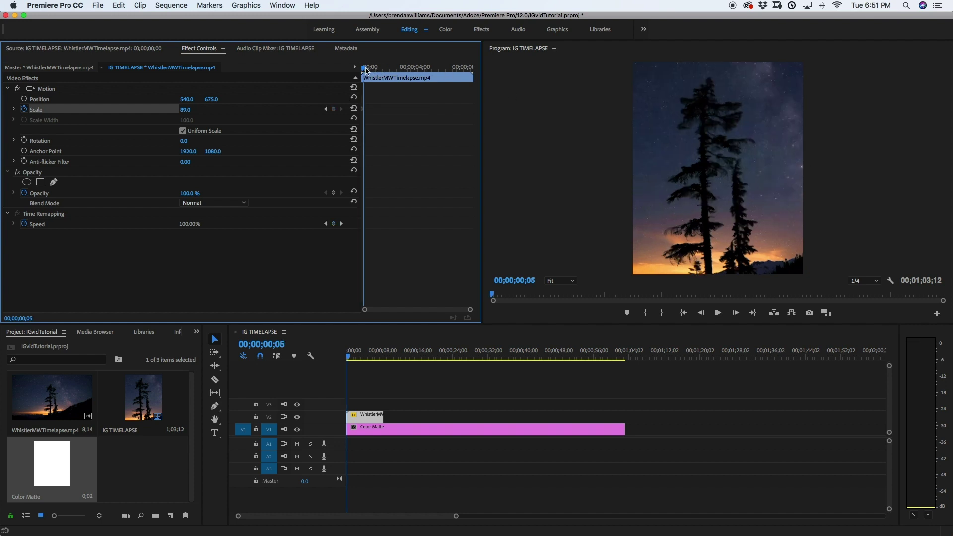
left_click_drag(364, 67, 420, 76)
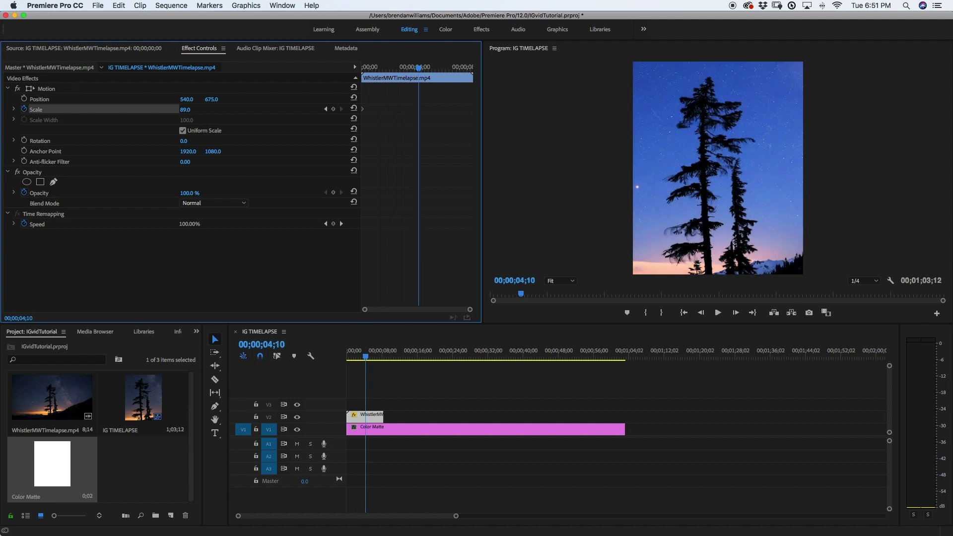
left_click_drag(185, 109, 155, 109)
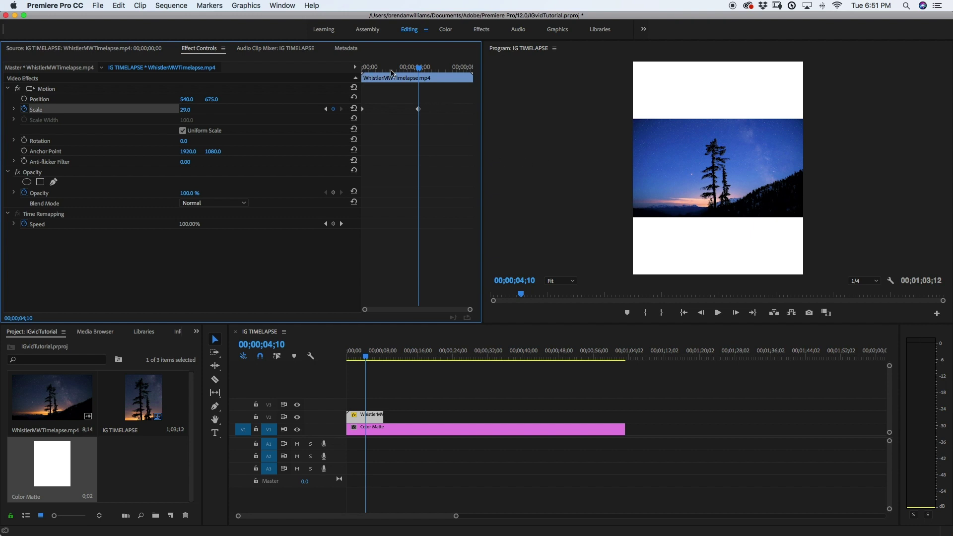
- Preview the zoom-out from the start and nudge the ending Scale keyframe earlier
key("Home")
key("space")
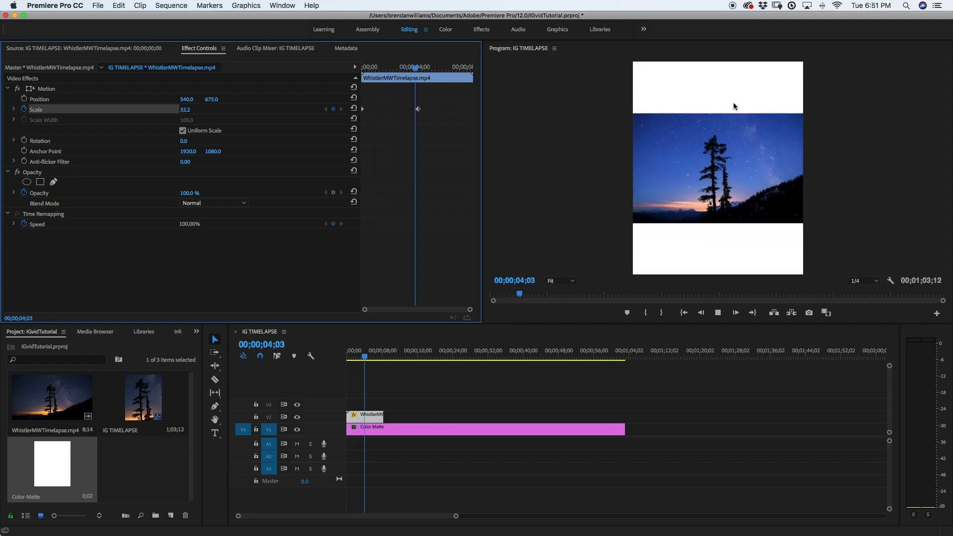
key("space")
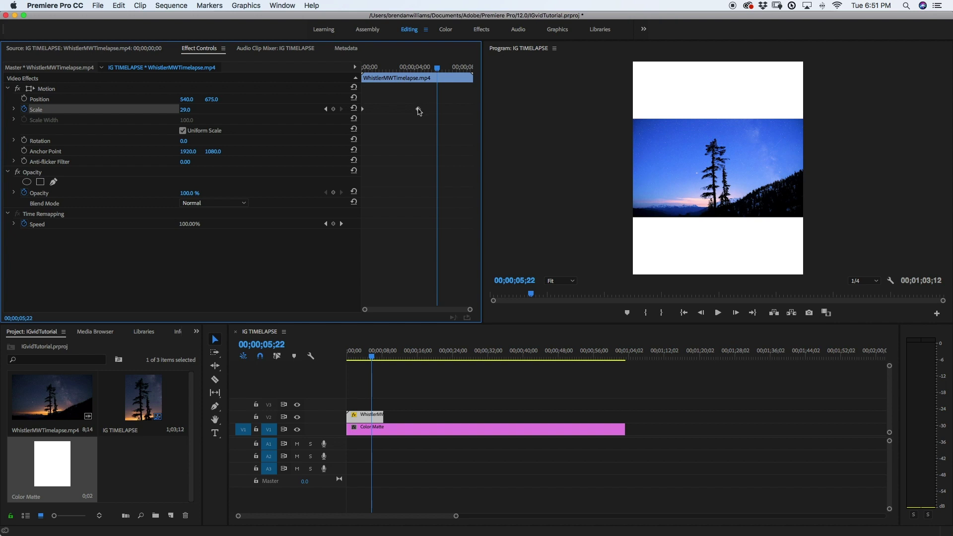
left_click_drag(418, 111, 399, 117)
key("Home")
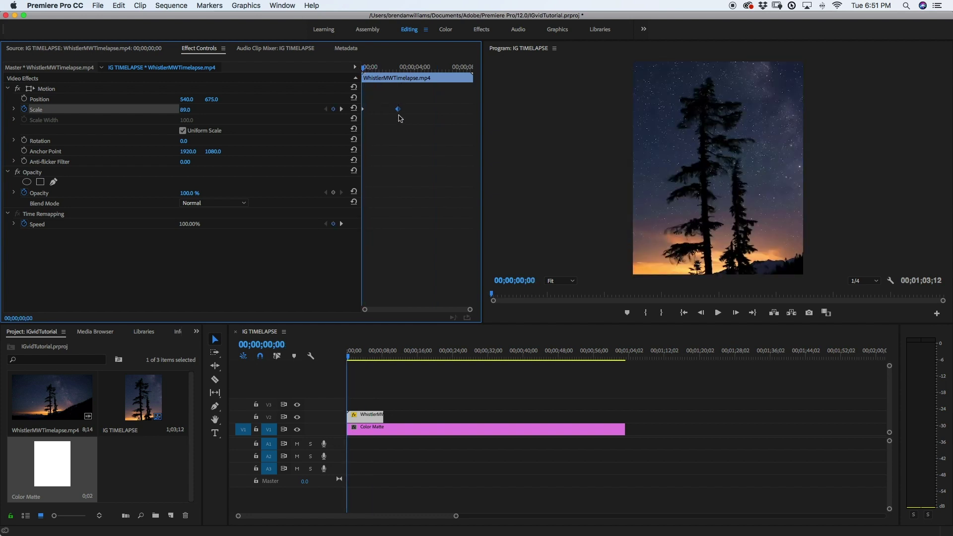
key("space")
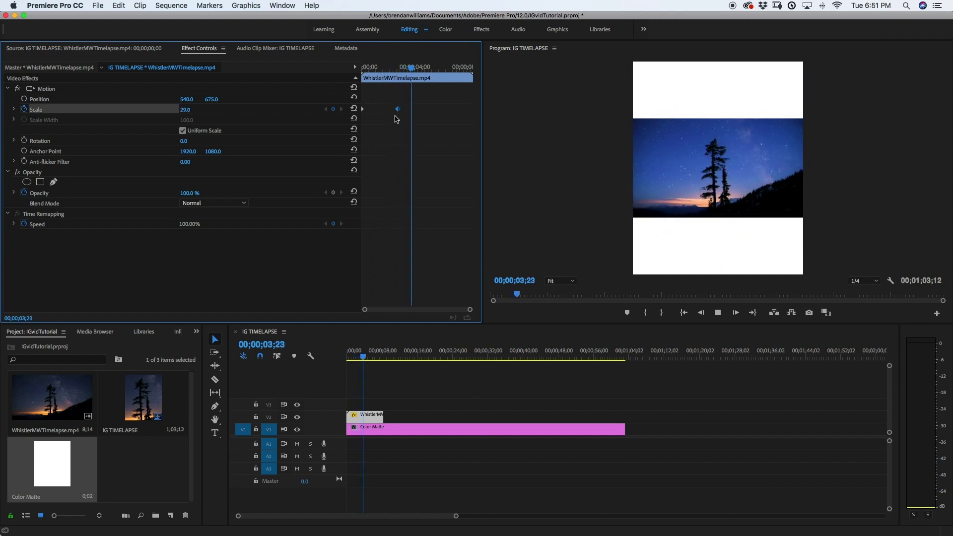
- Move the ending Scale keyframe to 00;00;04;00 and apply Ease In to it
left_click_drag(398, 109, 414, 111)
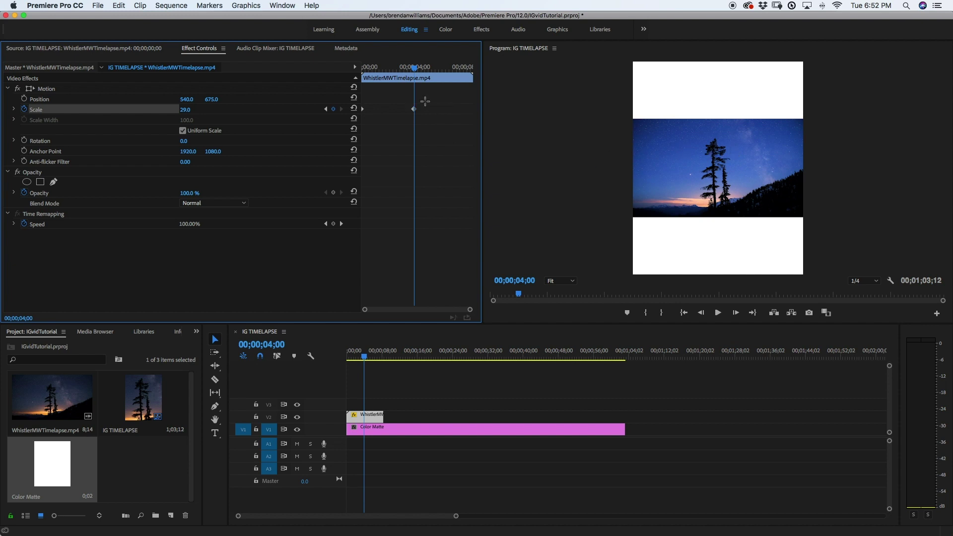
left_click_drag(425, 101, 362, 113)
right_click(414, 112)
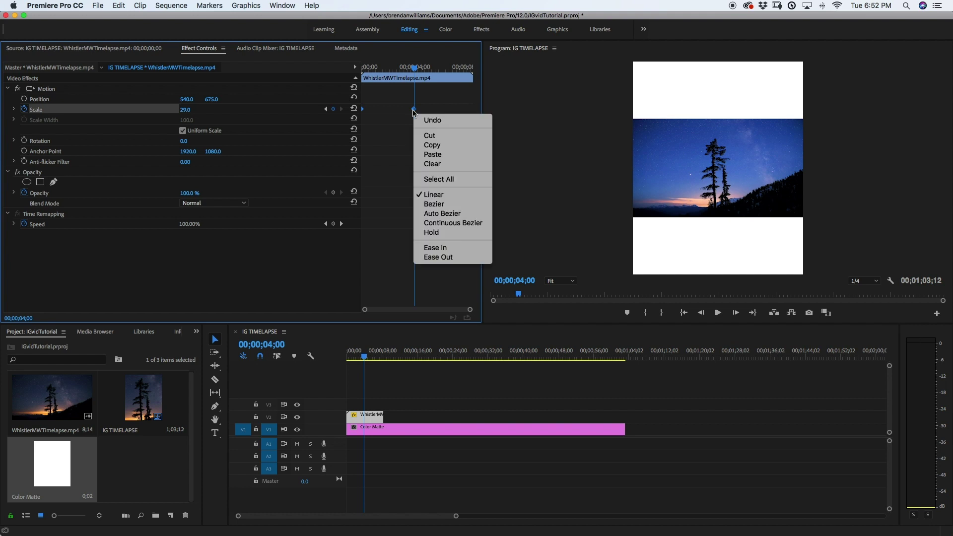
left_click(453, 251)
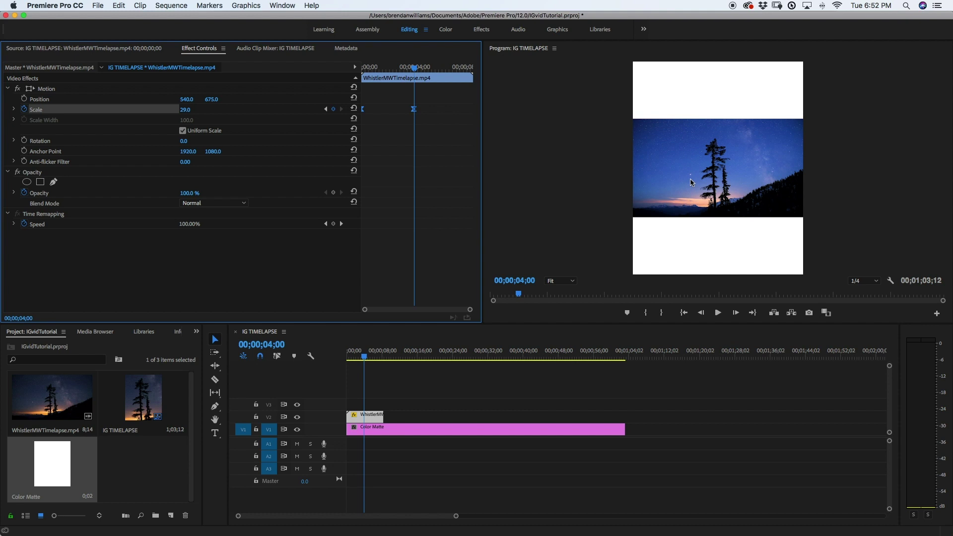
- Play back the eased zoom-out from the start to about four seconds
key("Right")
key("Right")
key("Right")
key("Right")
key("Right")
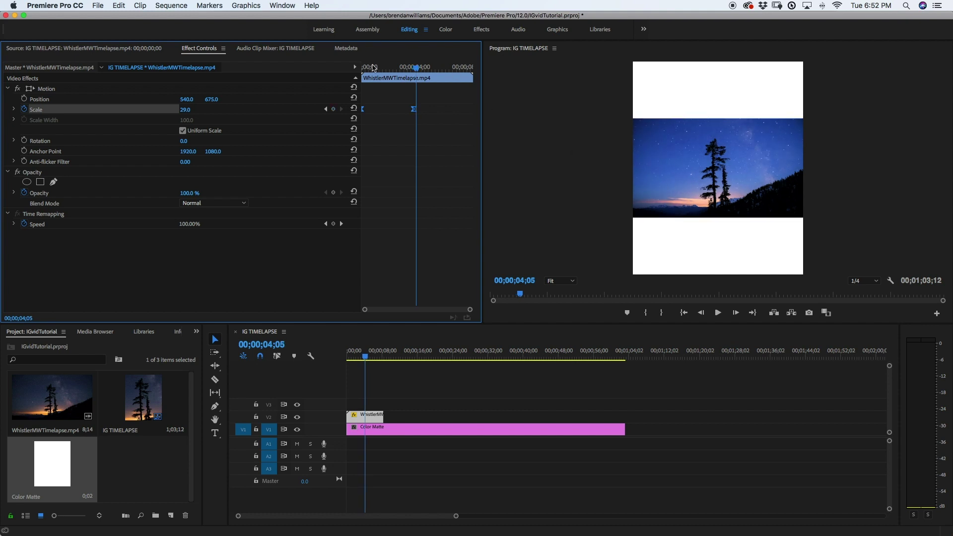
left_click_drag(373, 67, 346, 69)
key("space")
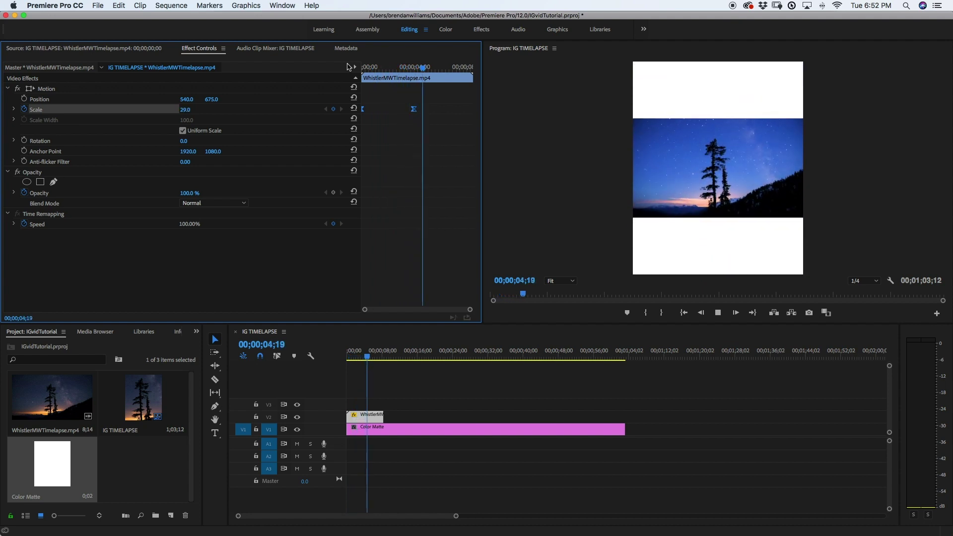
left_click(415, 67)
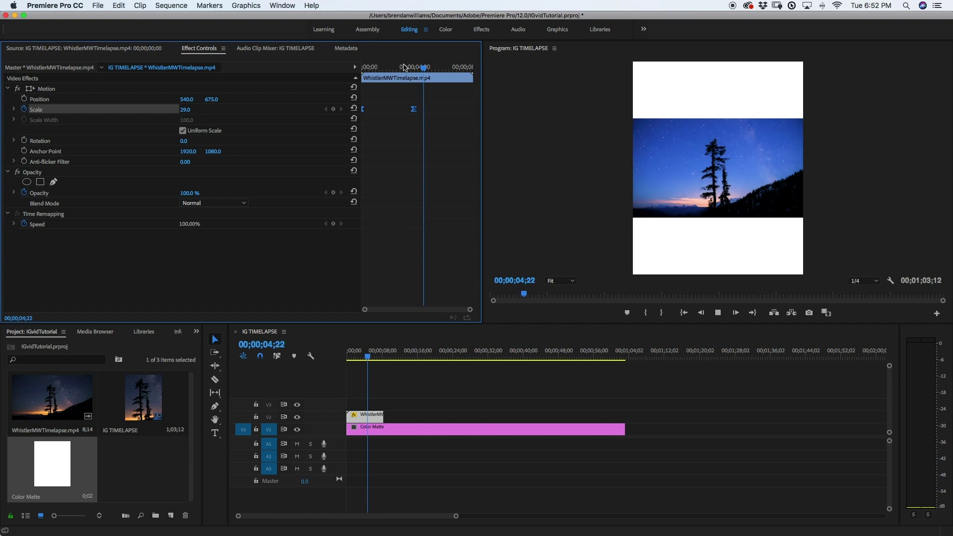
key("space")
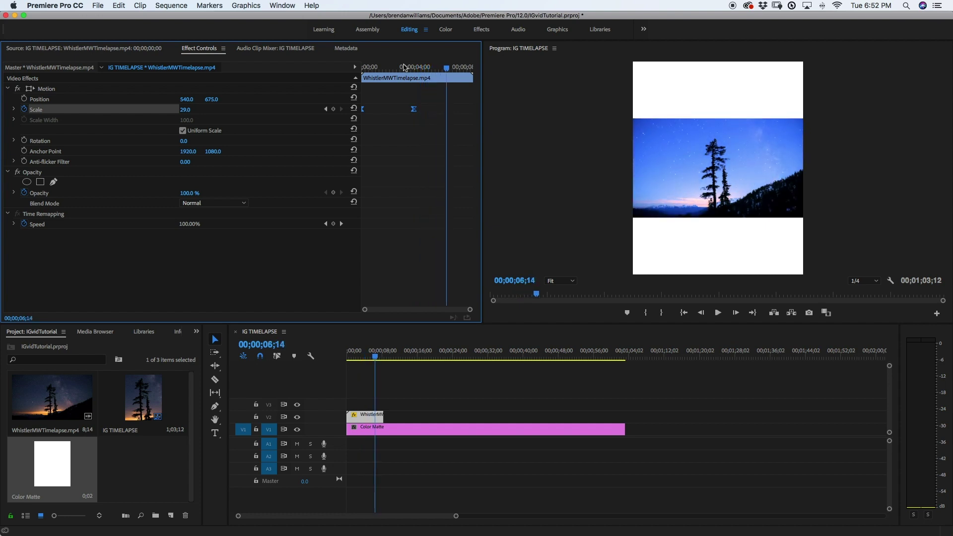
left_click(430, 519)
key("=")
- Duplicate the WhistlerMWTimelapse clip along V2 so the copy sits just after the original
key("space")
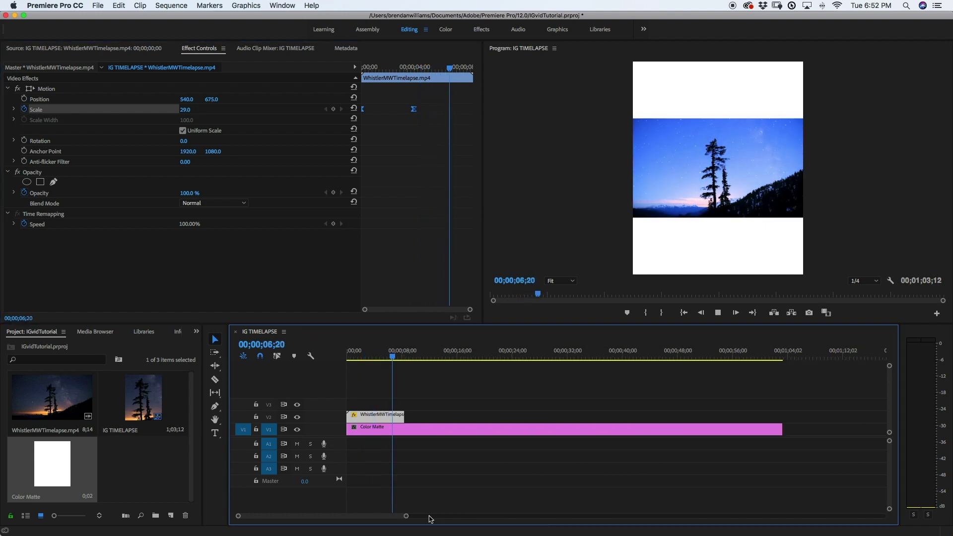
key("space")
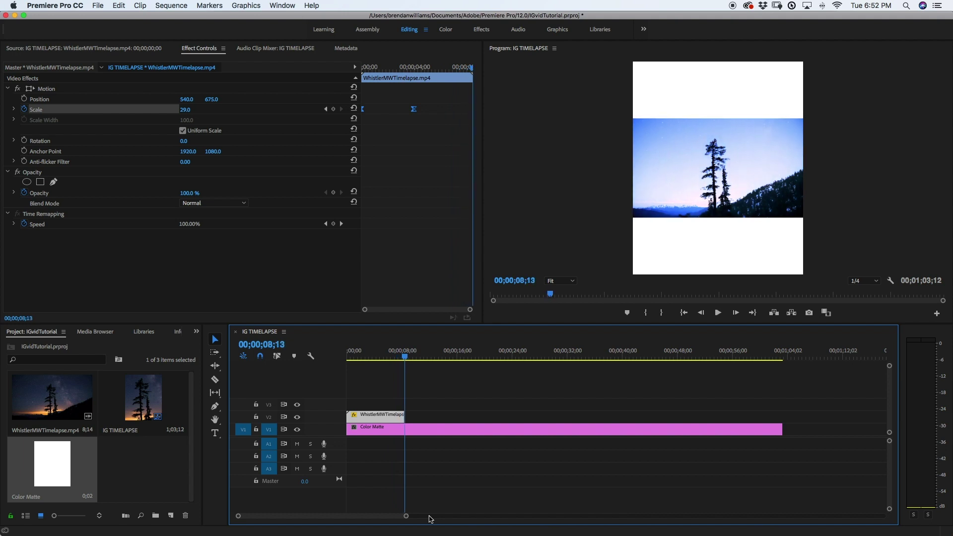
left_click_drag(403, 522, 366, 519)
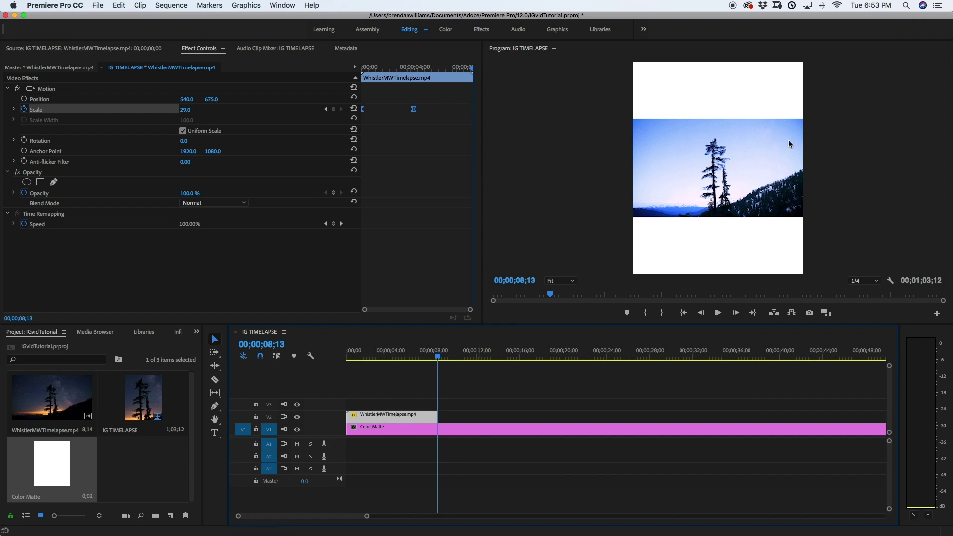
key("Down")
key("shift+Left")
key("shift+Left")
key("shift+Left")
key("shift+Left")
key("shift+Left")
key("shift+Left")
key("shift+Left")
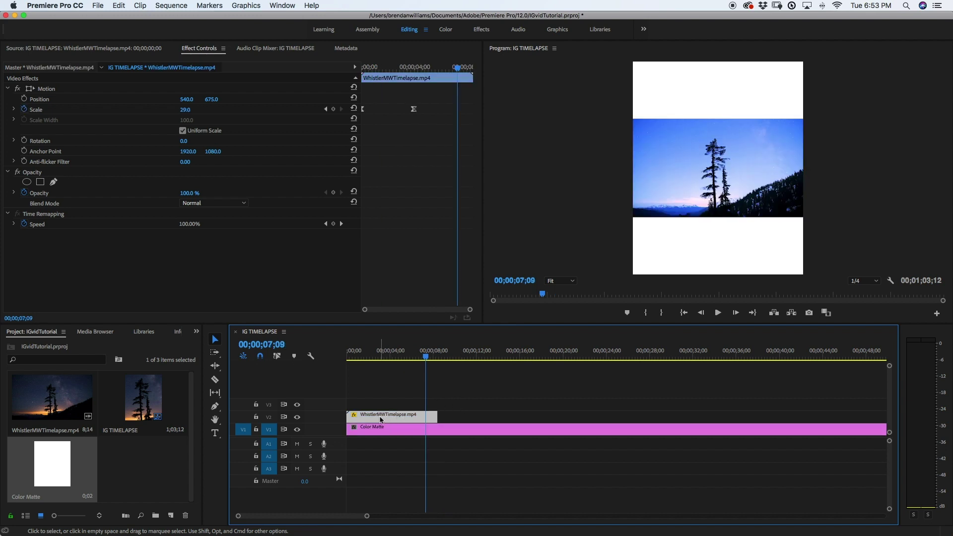
left_click_drag(382, 420, 494, 421)
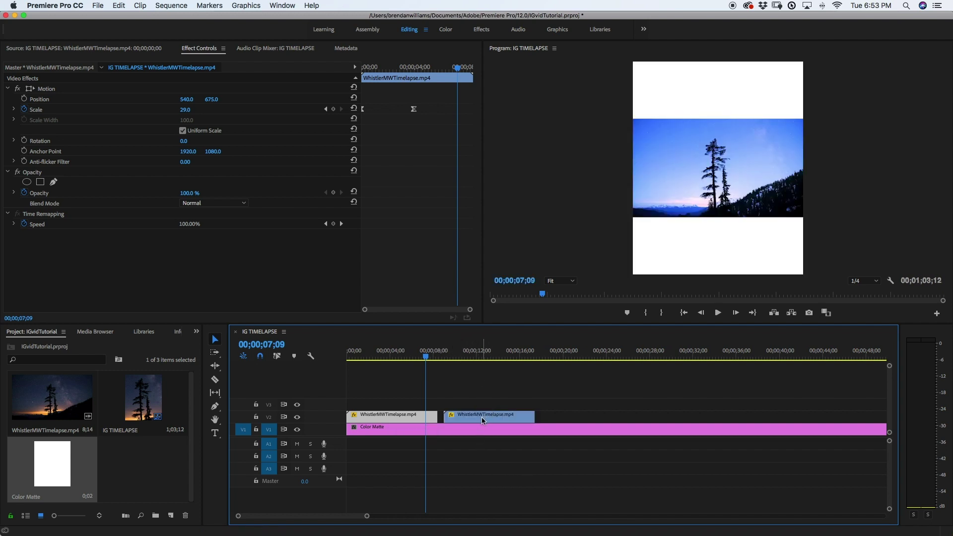
key("d")
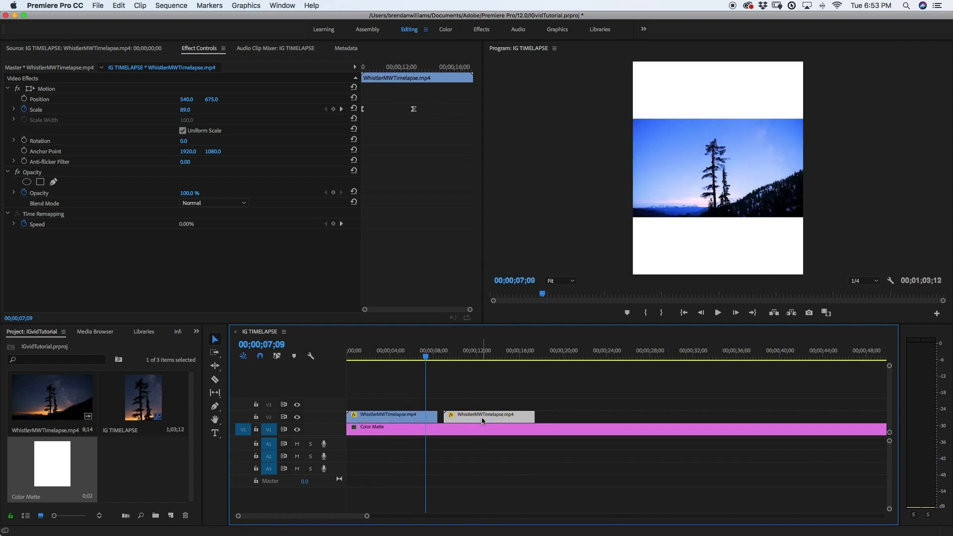
right_click(482, 421)
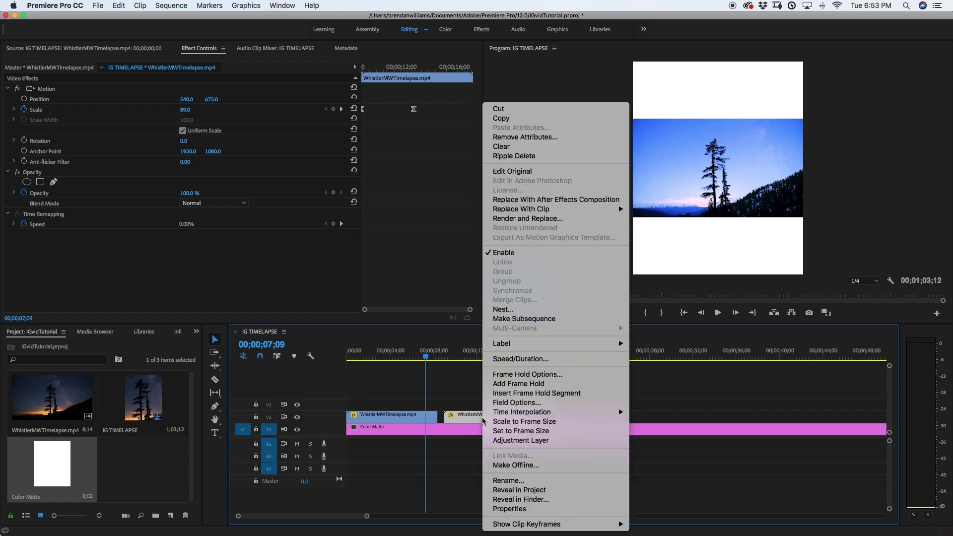
- Set the copied clip to Reverse Speed at 300% in Speed/Duration
left_click(512, 360)
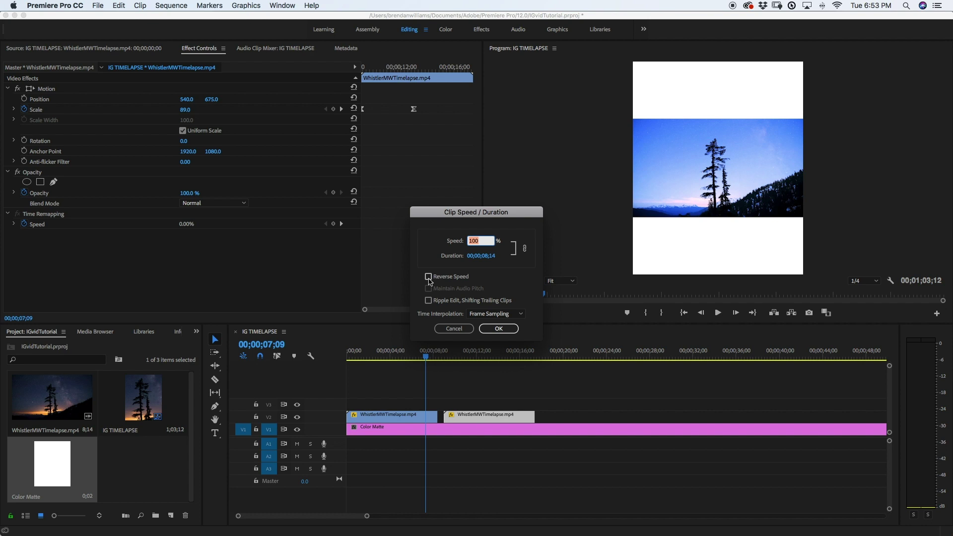
left_click(428, 277)
left_click(475, 243)
key("BackSpace")
left_click(498, 327)
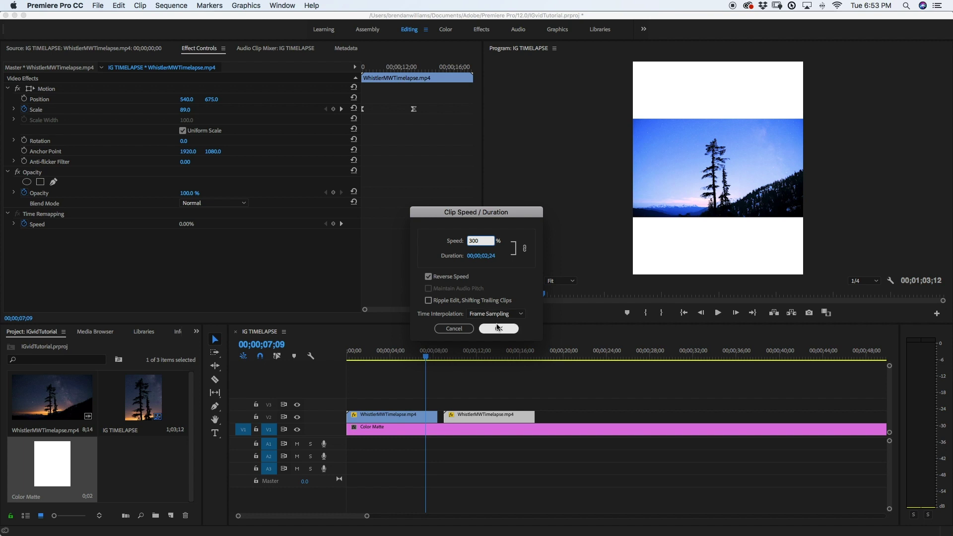
- Play from near the first clip's end through the reversed copy to about ten seconds
left_click(417, 356)
key("space")
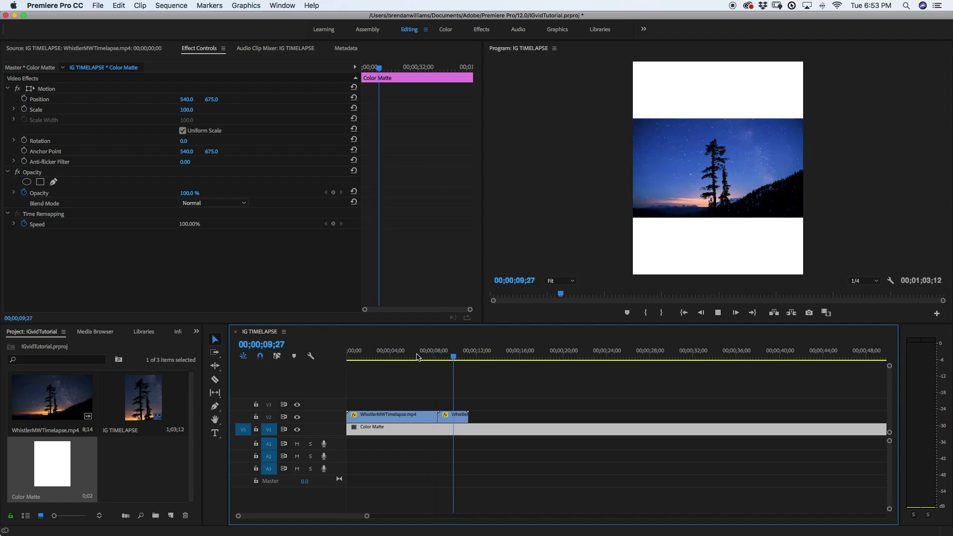
left_click(459, 355)
- Select the second V2 clip and move its 29.0 Scale keyframe to the clip start
left_click_drag(462, 355, 457, 352)
scroll(457, 352, "right", 1)
left_click(440, 417)
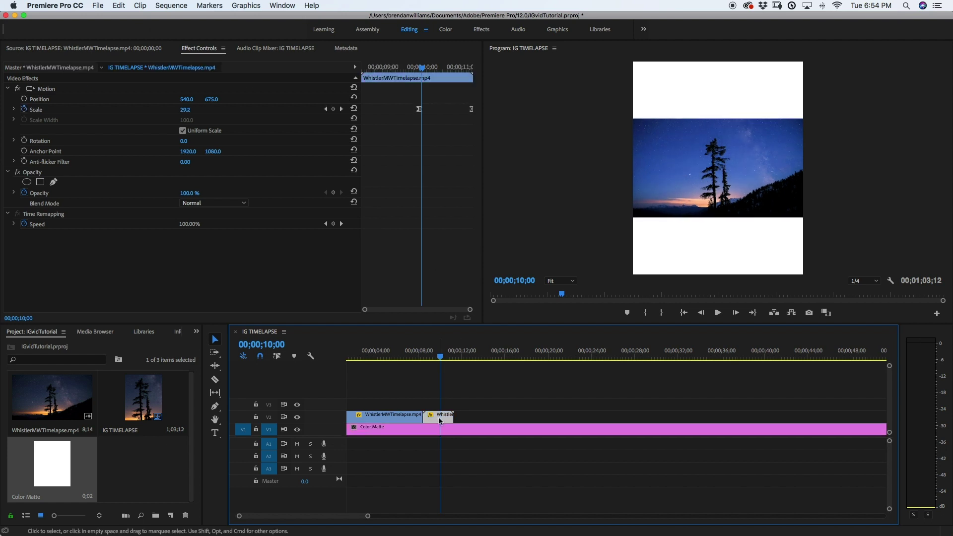
left_click(419, 111)
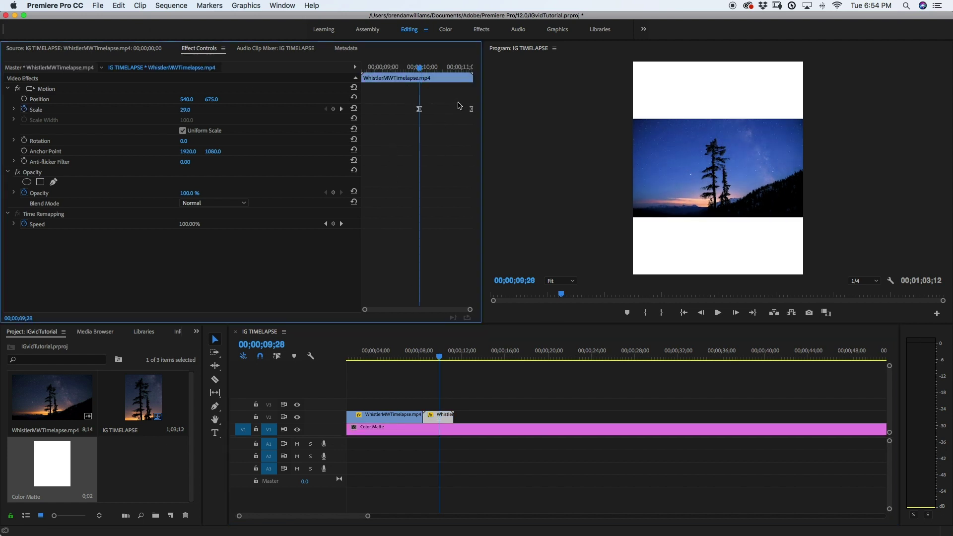
left_click_drag(463, 99, 482, 123)
left_click_drag(419, 110, 362, 109)
key("Up")
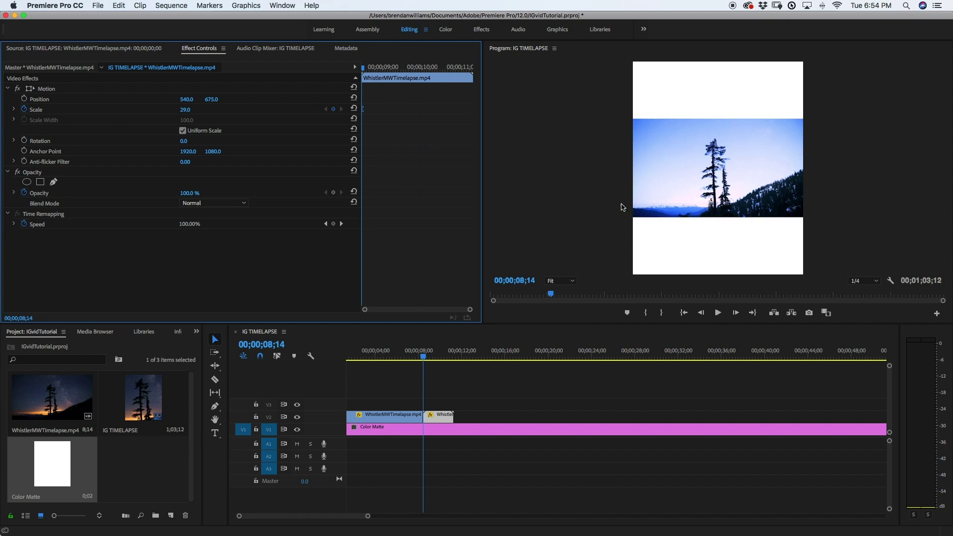
- At 00;00;09;07, set Scale to 65.0 to add the zoomed-in keyframe
left_click(373, 68)
left_click_drag(379, 71, 392, 68)
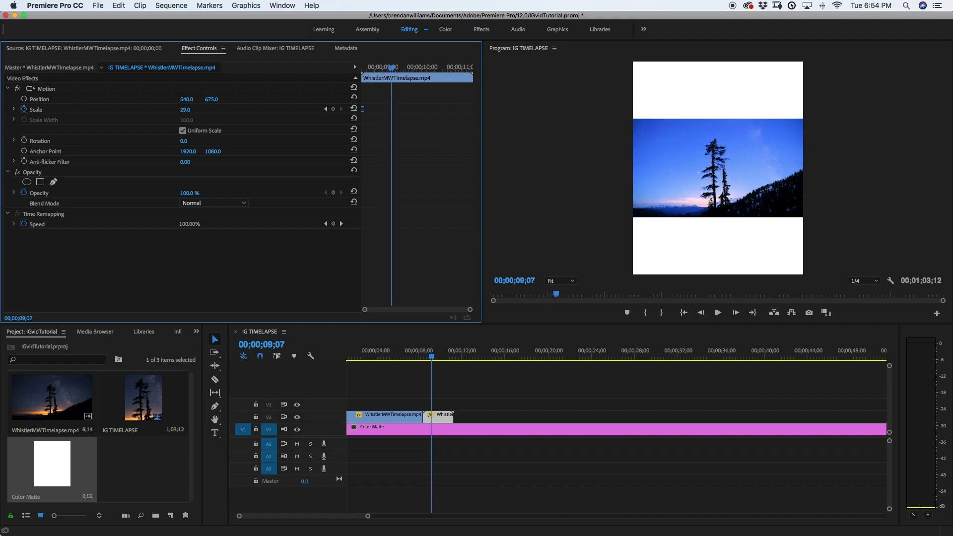
left_click_drag(185, 109, 203, 109)
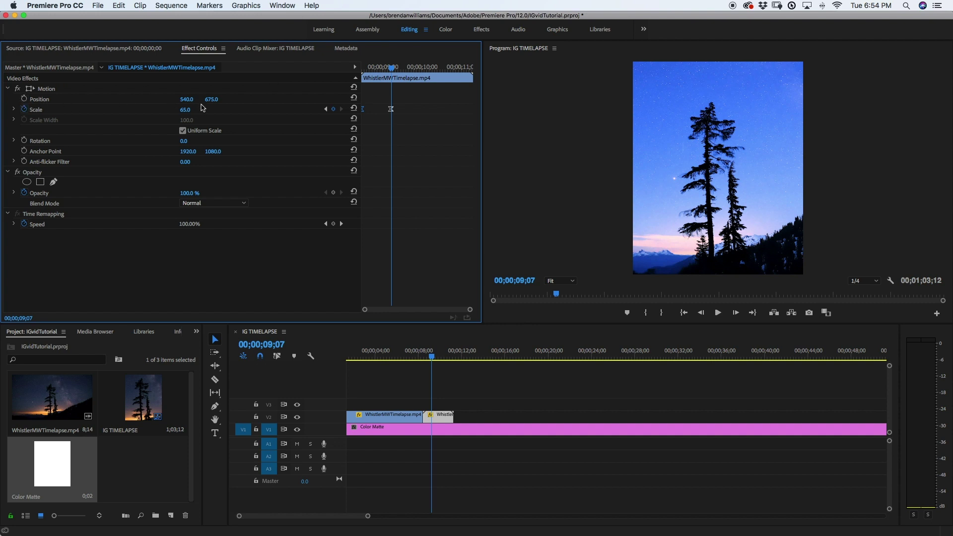
left_click_drag(393, 69, 353, 71)
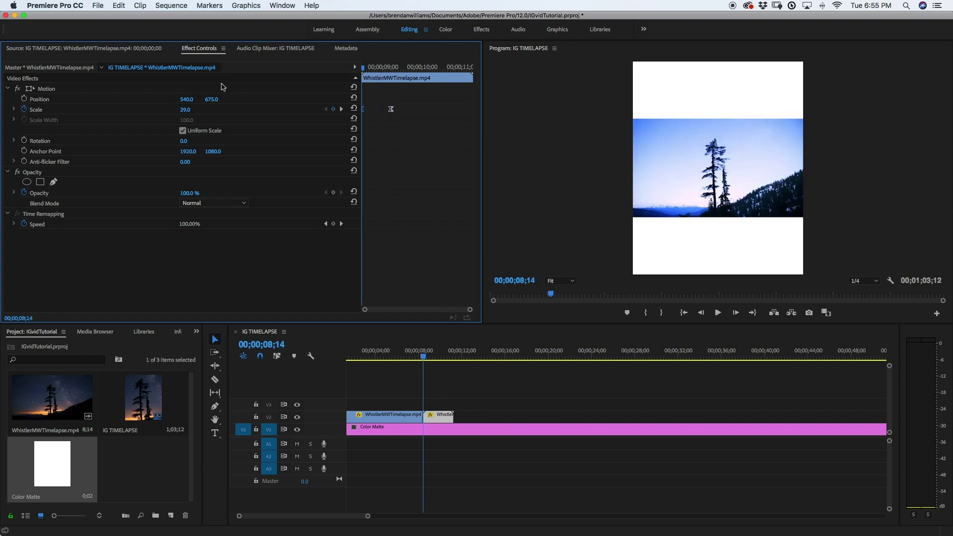
- Keyframe the second clip's Position and pan the image left toward the Milky Way by about 09;06
left_click(24, 99)
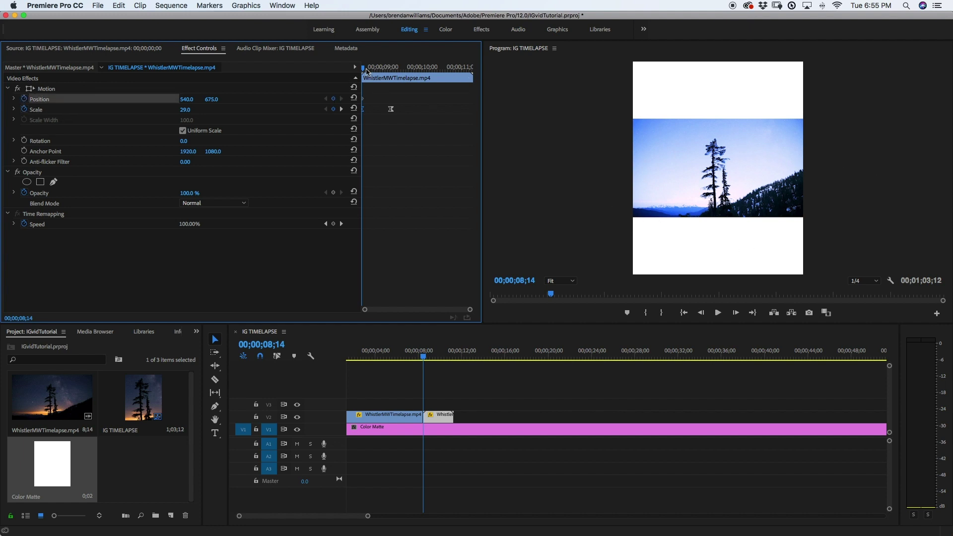
left_click_drag(364, 70, 392, 72)
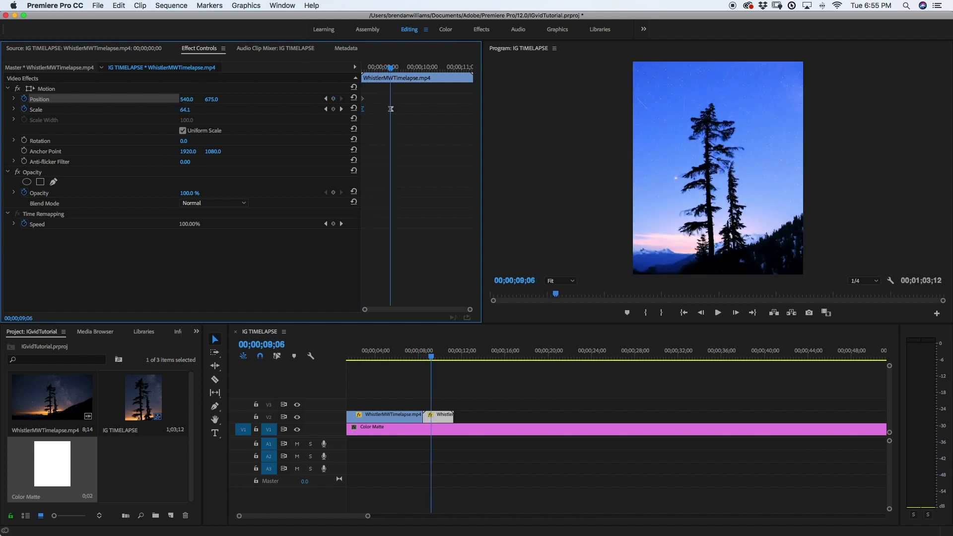
left_click_drag(187, 99, 69, 100)
left_click_drag(212, 99, 216, 99)
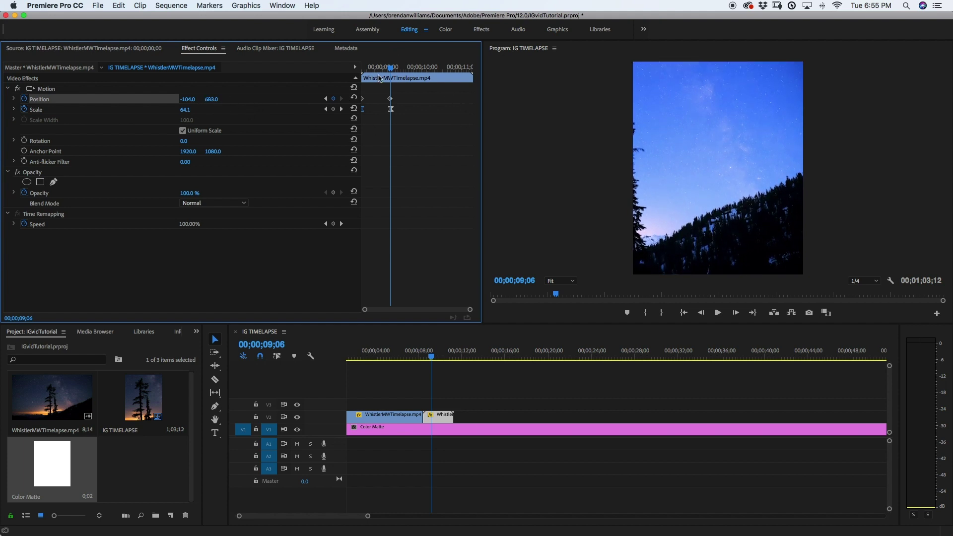
- Add a Position keyframe at 10;14 panning back right, with zoom reaching Scale 80, and review
left_click_drag(391, 69, 456, 70)
left_click(460, 357)
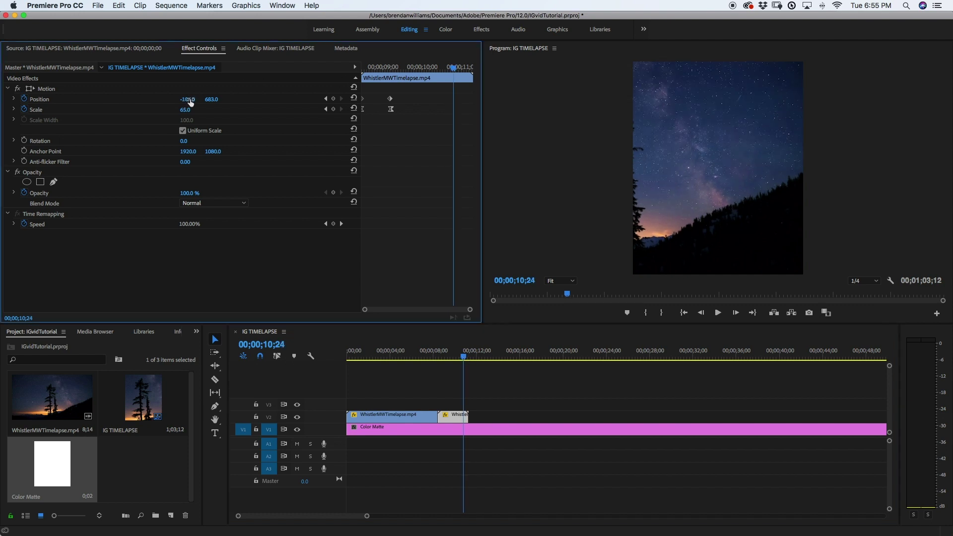
left_click_drag(187, 99, 308, 100)
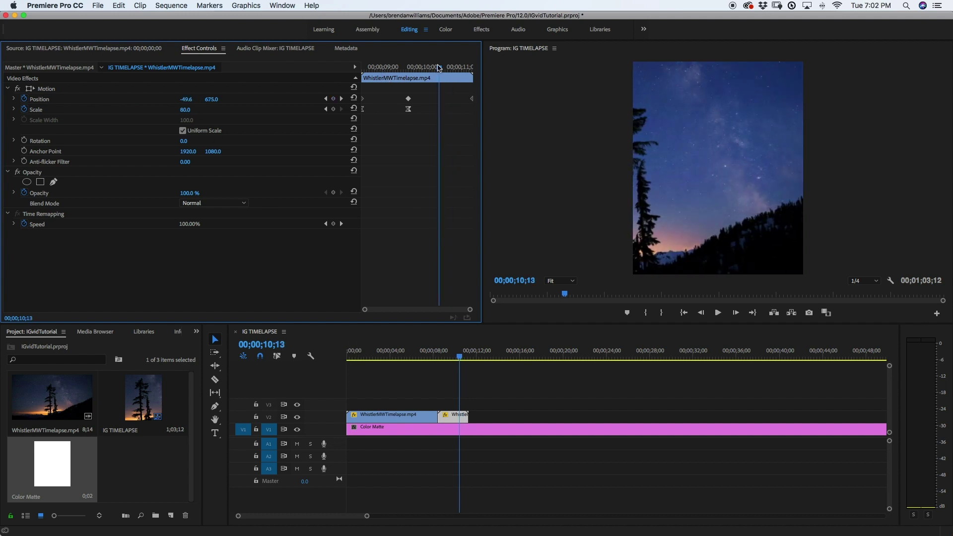
left_click_drag(438, 67, 448, 67)
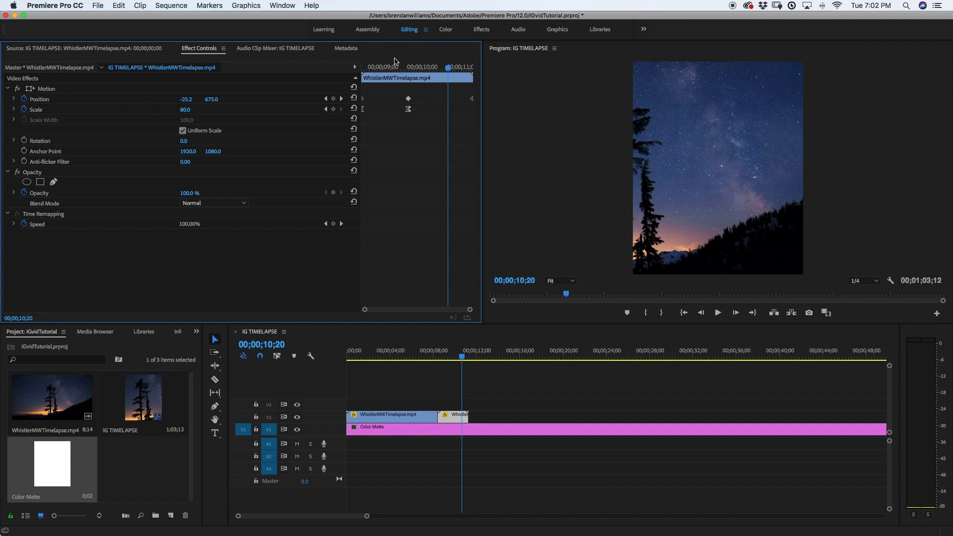
left_click_drag(393, 67, 372, 71)
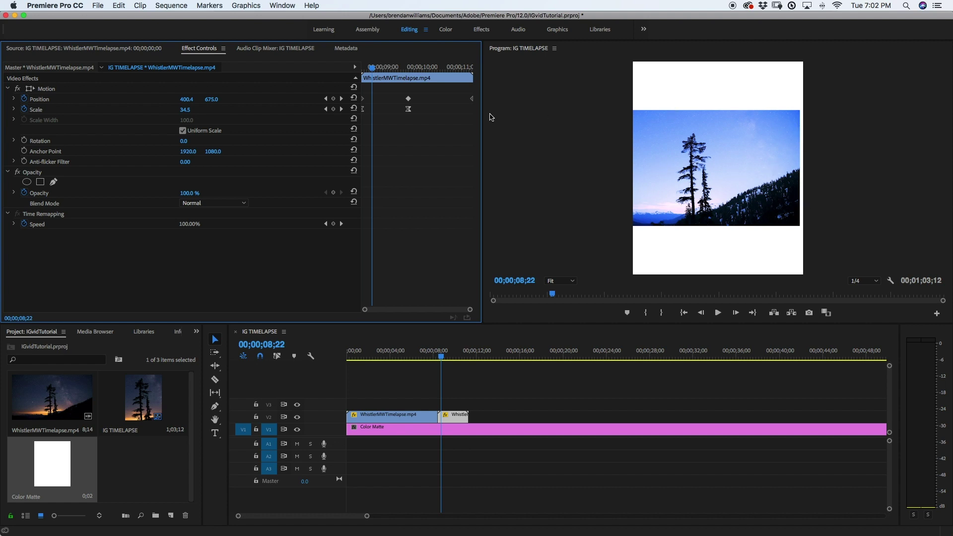
- Delay the first Position keyframe by a frame and preview the move around 09;02
key("Left")
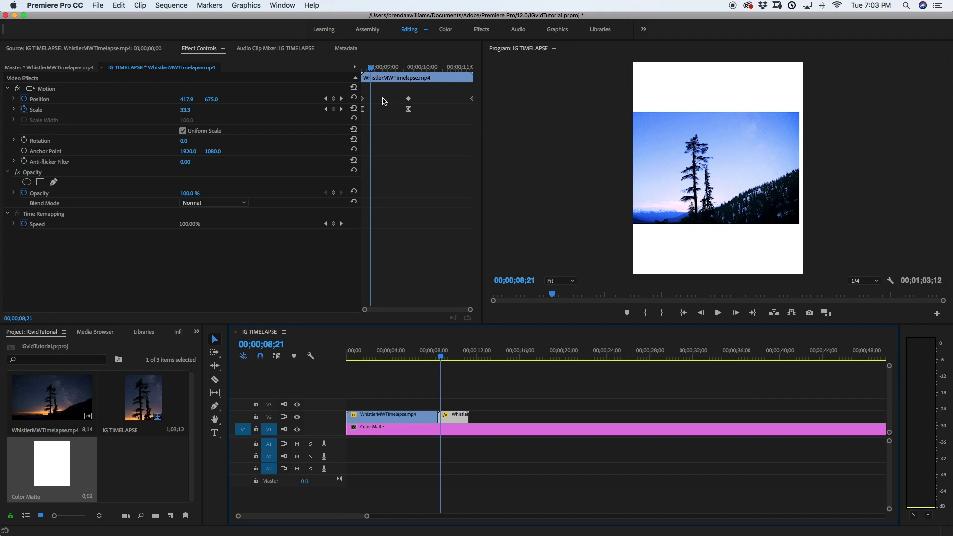
left_click_drag(363, 99, 370, 99)
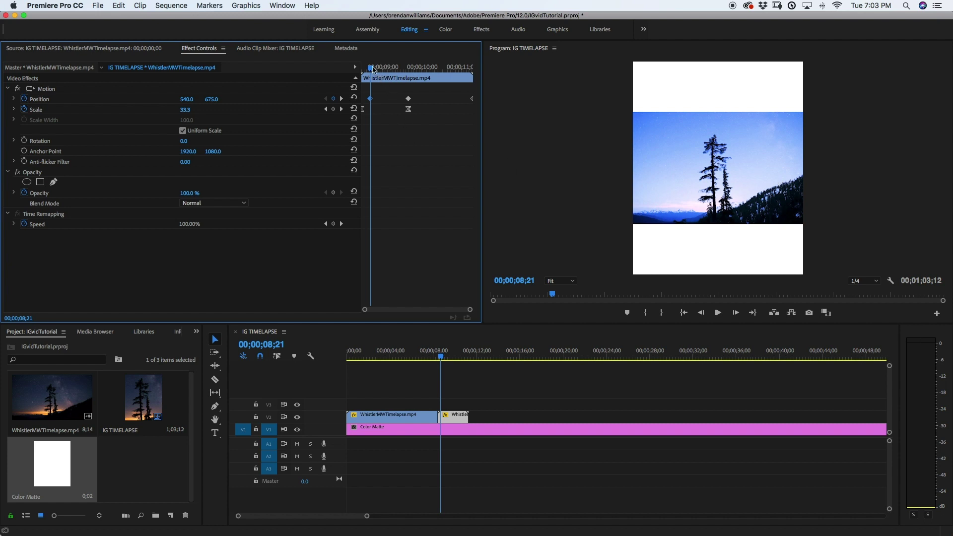
left_click_drag(372, 69, 467, 75)
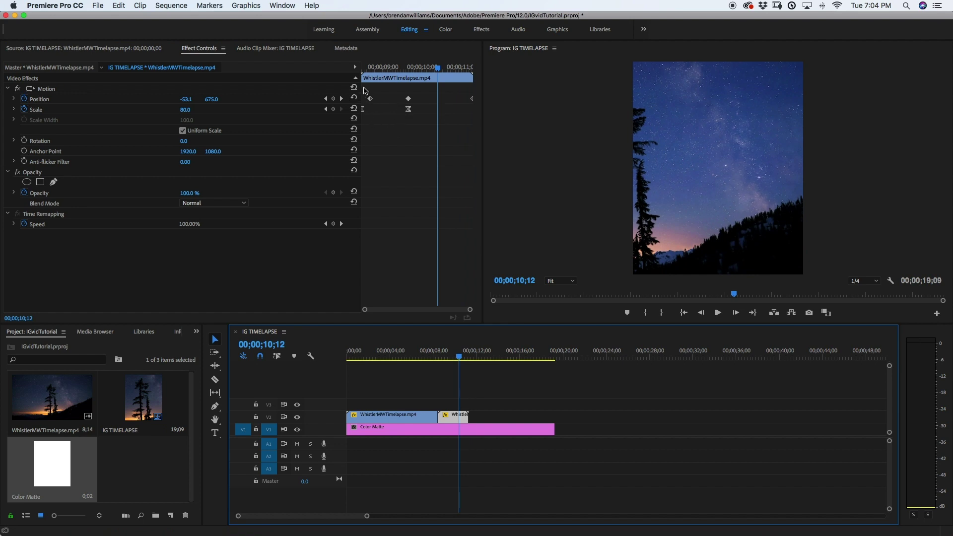
- Apply Ease In temporal interpolation to all of the second clip's Position keyframes
left_click(365, 88)
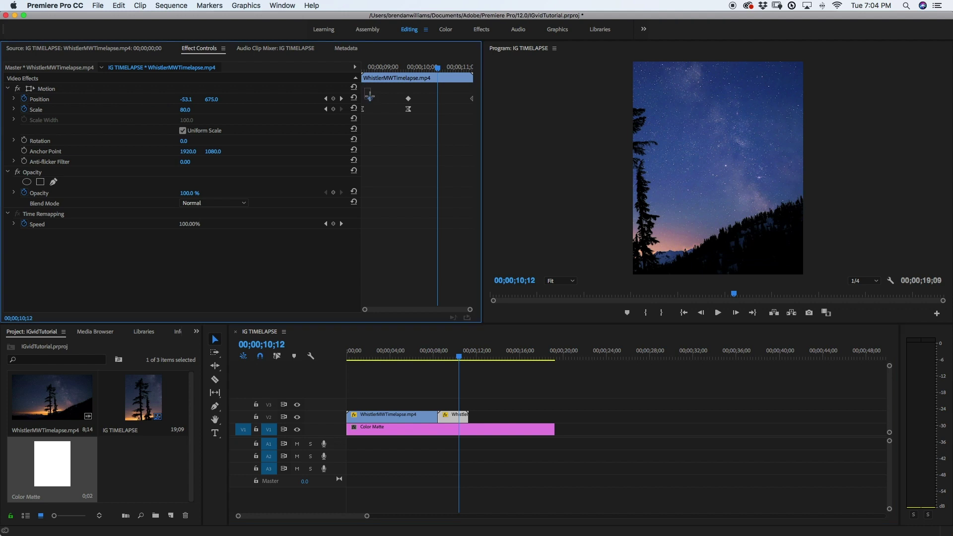
left_click_drag(370, 95, 462, 104)
right_click(409, 102)
mouse_move(452, 185)
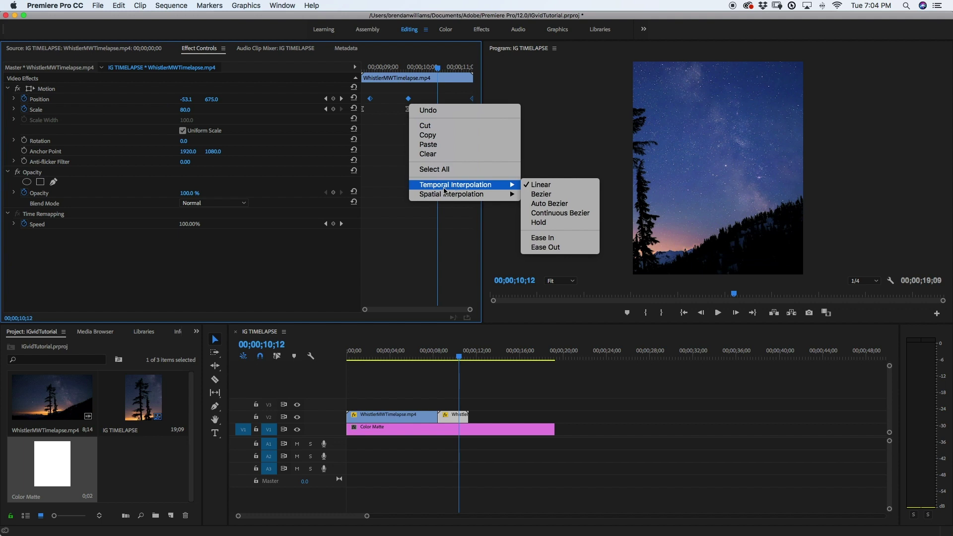
left_click(553, 240)
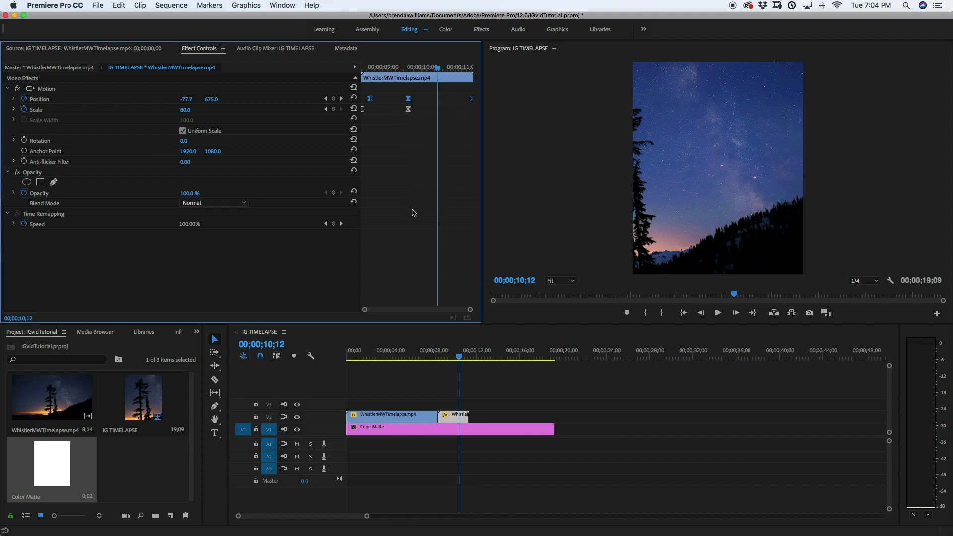
- Play back the eased pan from about 09;00, then select the Color Matte at 09;16
left_click_drag(380, 69, 367, 69)
key("space")
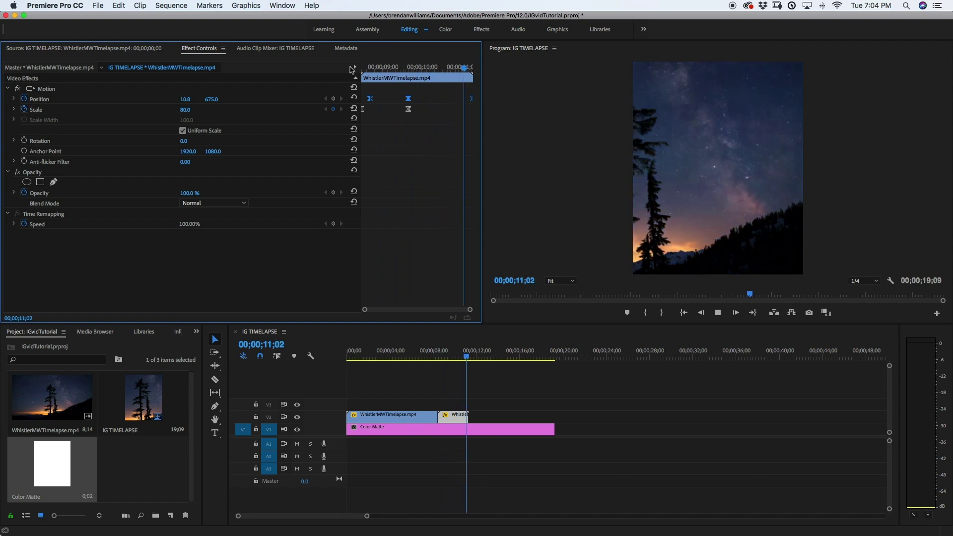
key("Up")
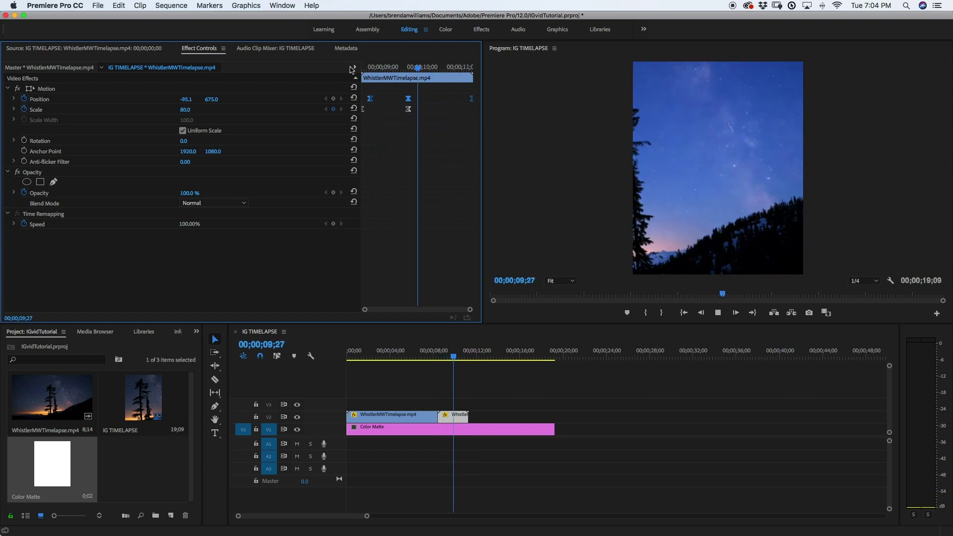
left_click(422, 430)
left_click_drag(421, 355, 460, 354)
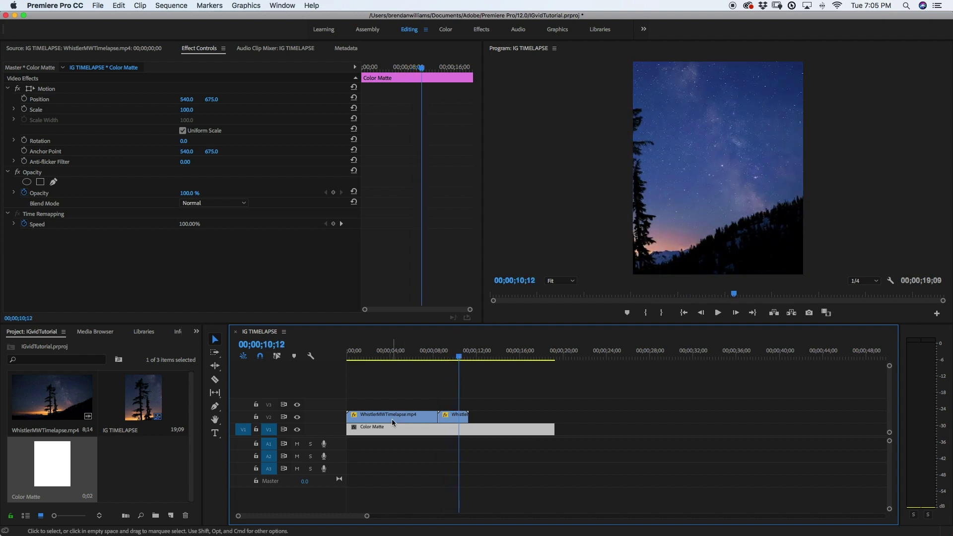
- Place another WhistlerMWTimelapse.mp4 copy on V2 after the second clip and extend the Color Matte to it
key("f")
left_click_drag(240, 169, 471, 419)
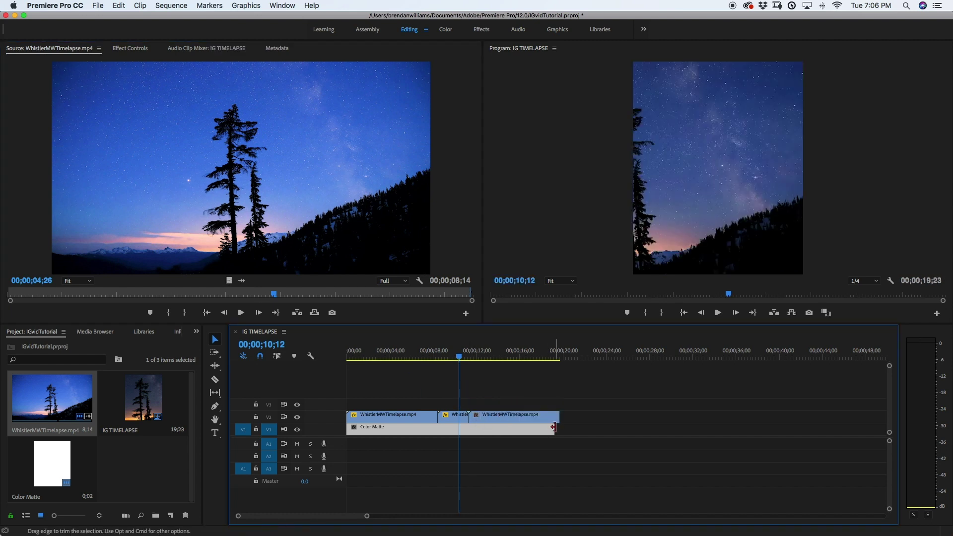
left_click_drag(555, 430, 559, 430)
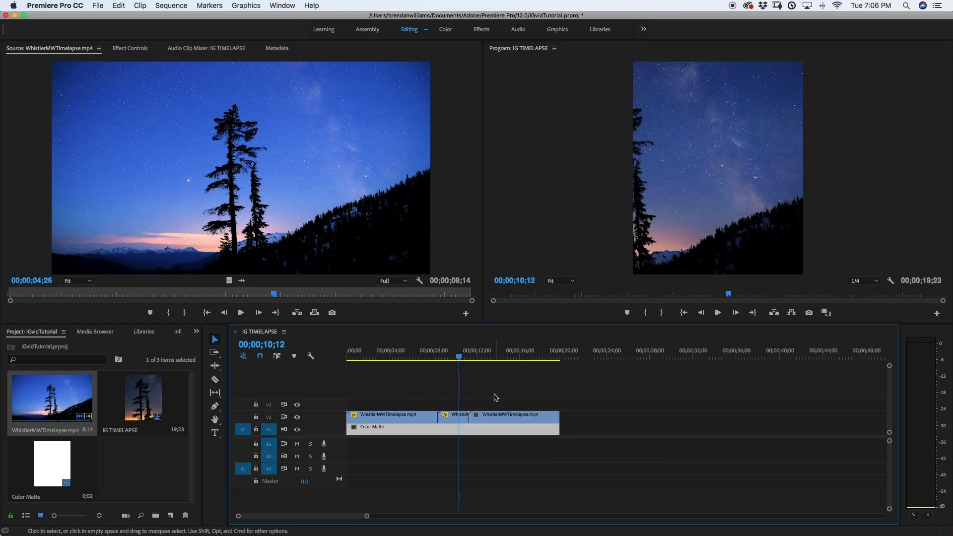
left_click(488, 420)
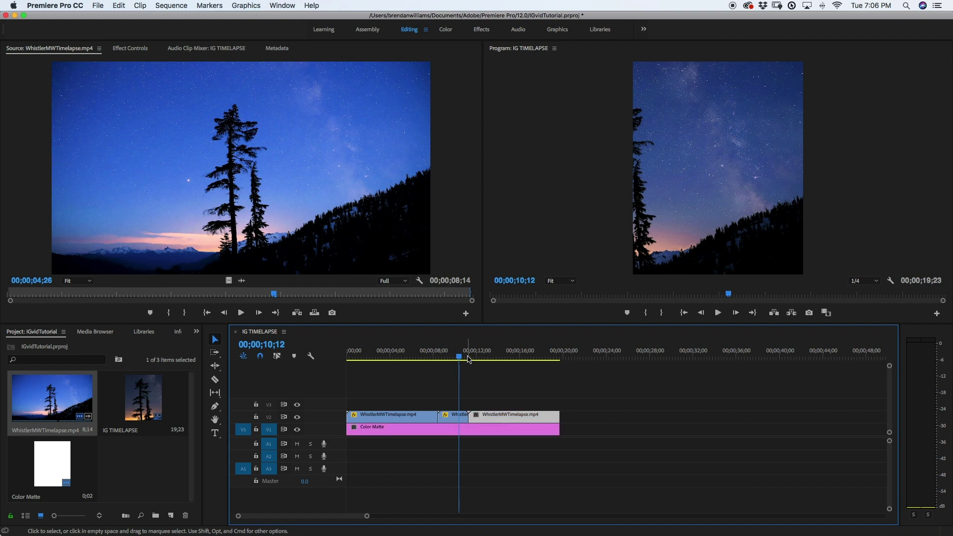
left_click(466, 357)
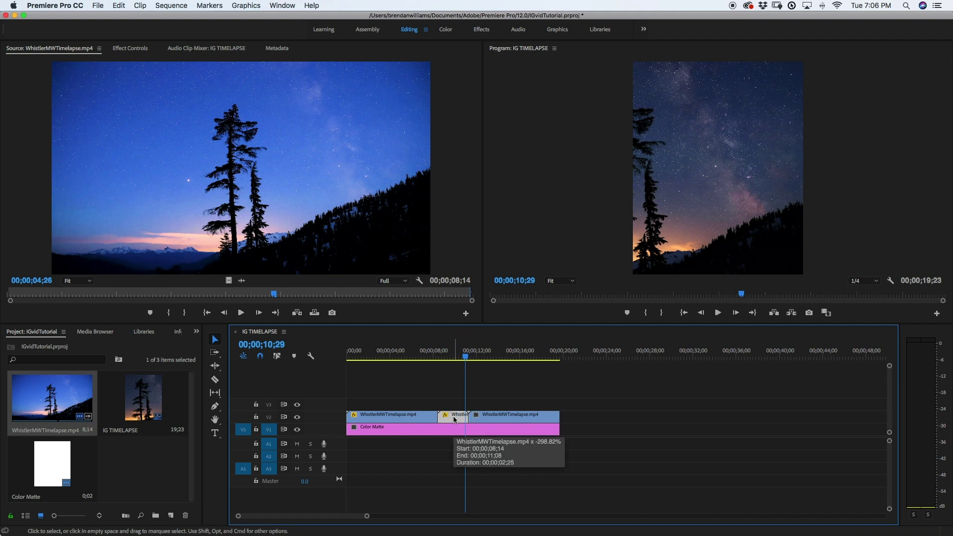
- Copy the first clip's Motion effect and paste it onto the last Whistler clip on V2
double_click(454, 419)
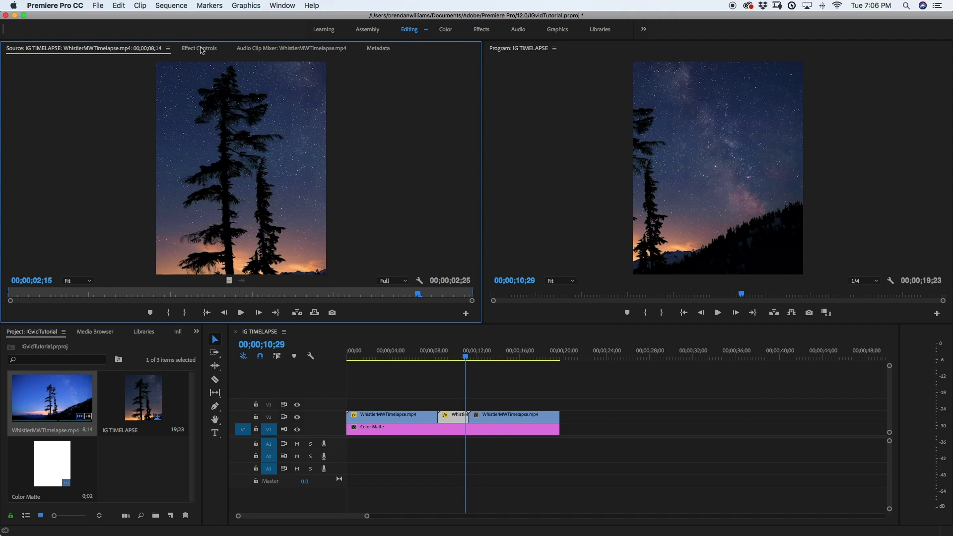
left_click(201, 48)
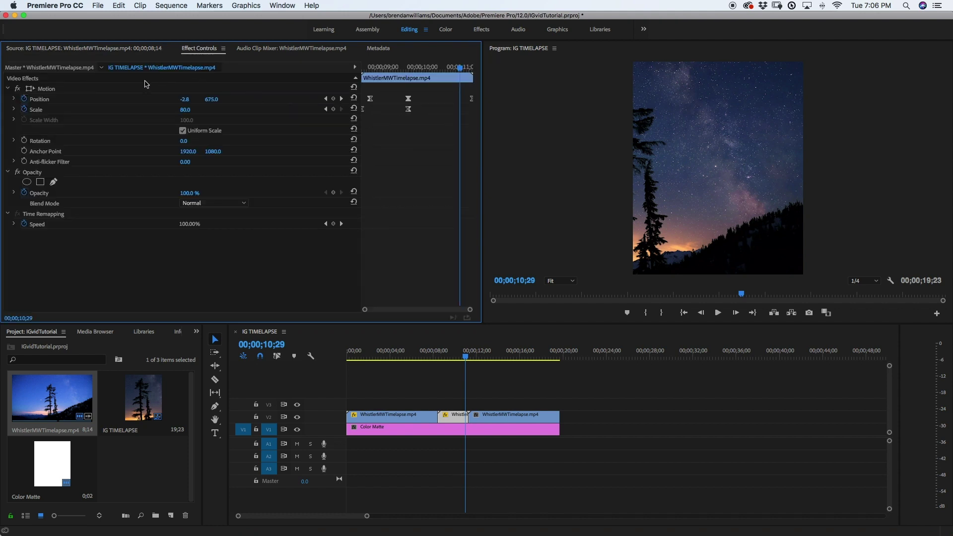
left_click(78, 89)
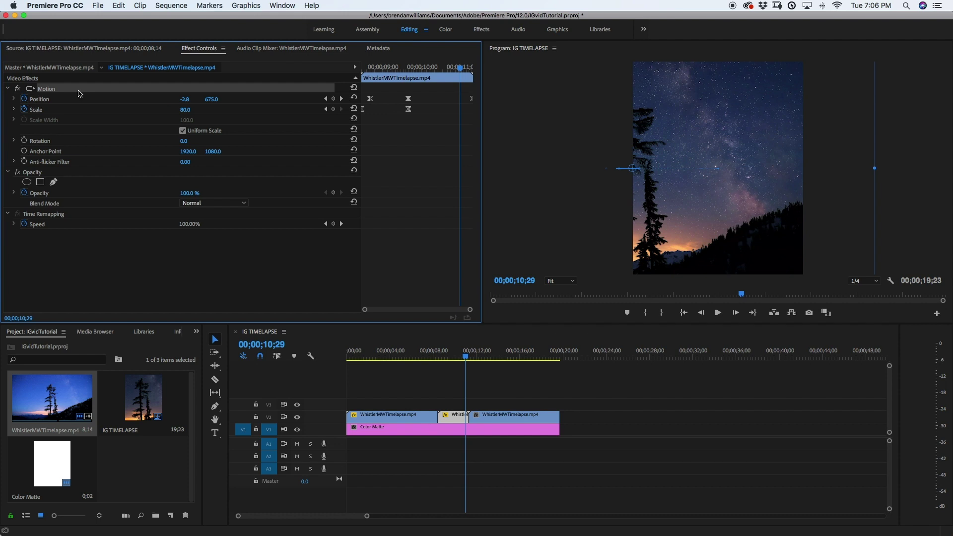
left_click(514, 417)
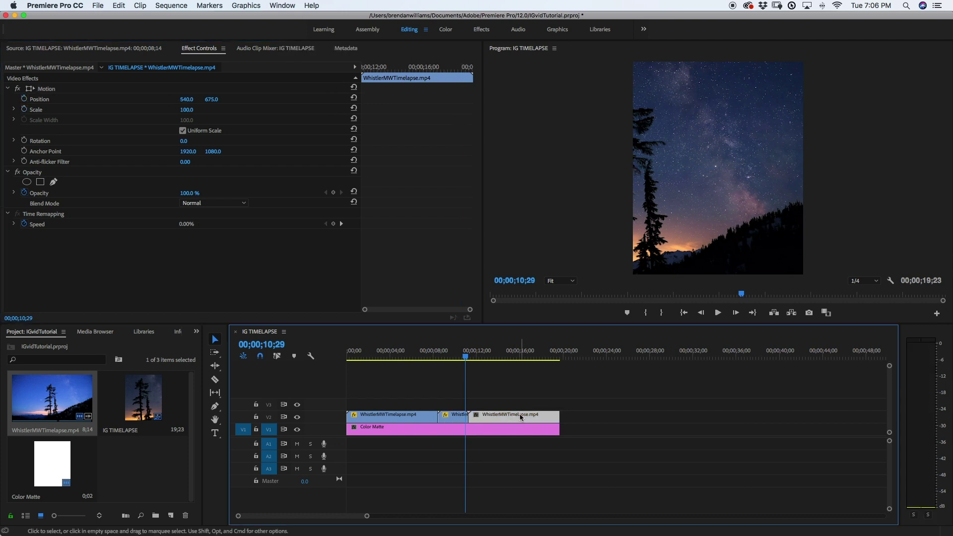
key("super+v")
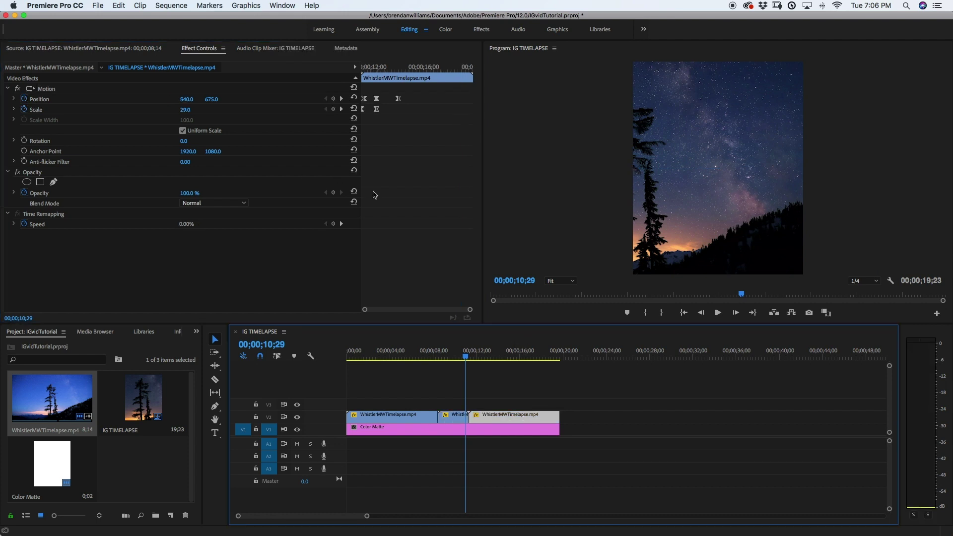
mouse_move(480, 357)
left_mouse_down()
mouse_move(504, 356)
mouse_move(480, 357)
left_mouse_up()
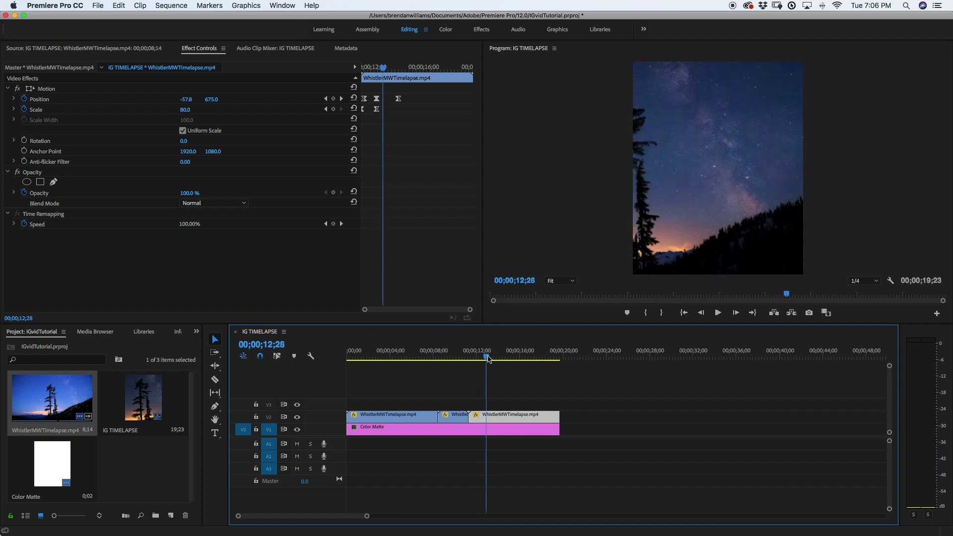
- Delete the extra Position and Scale keyframe at 12;28 and review from about 10 seconds
left_click(377, 99)
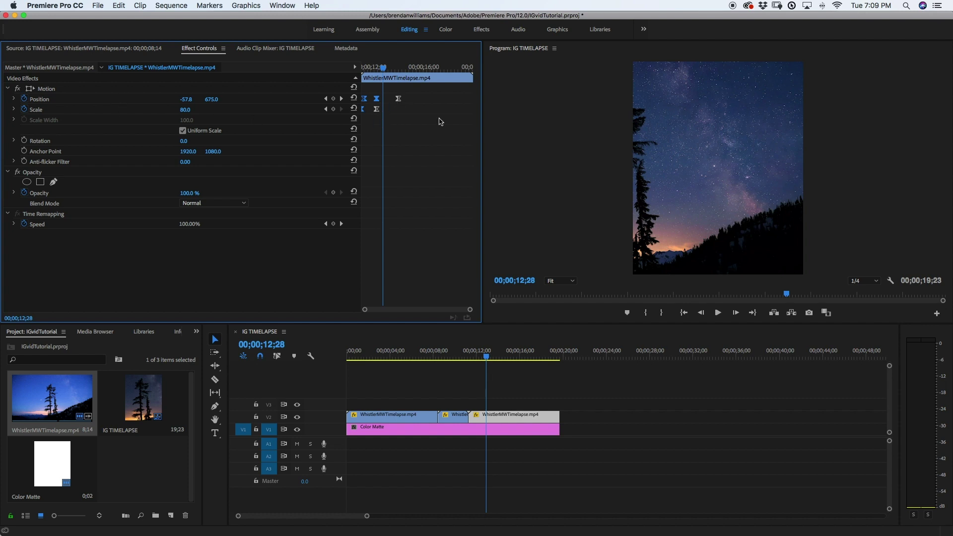
key("Delete")
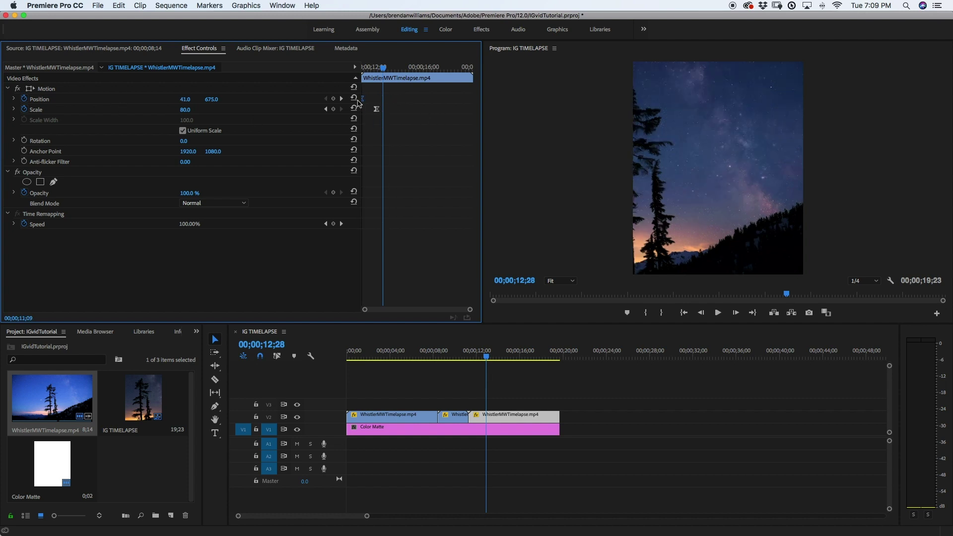
left_click_drag(474, 364, 503, 358)
- At 15;00 on the last clip, keyframe Scale down to about 29 and Position X to 583
left_click(497, 418)
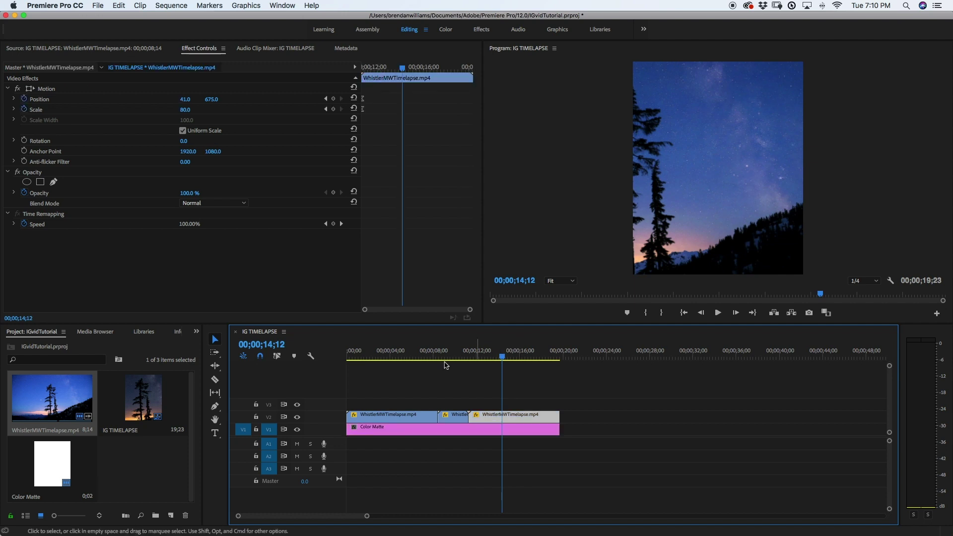
left_click(380, 71)
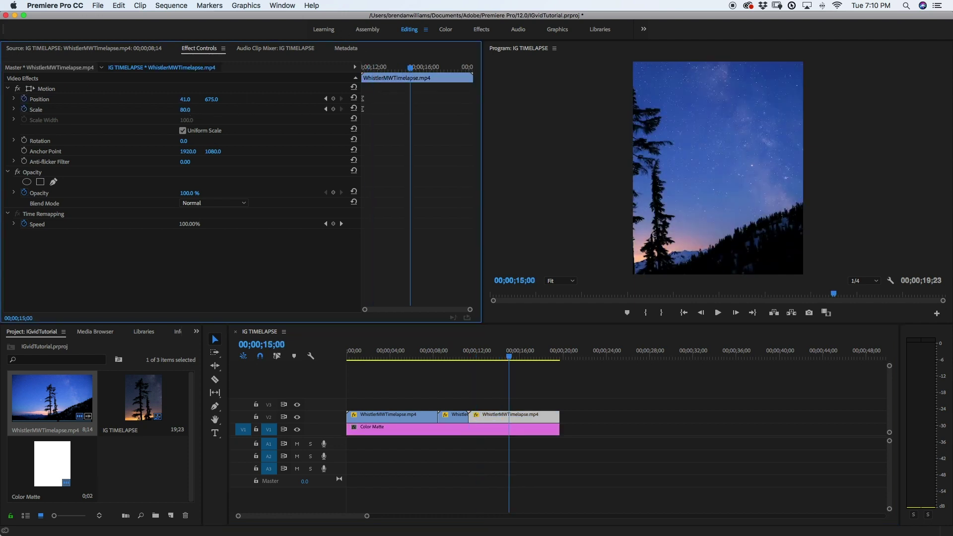
left_click_drag(184, 109, 166, 109)
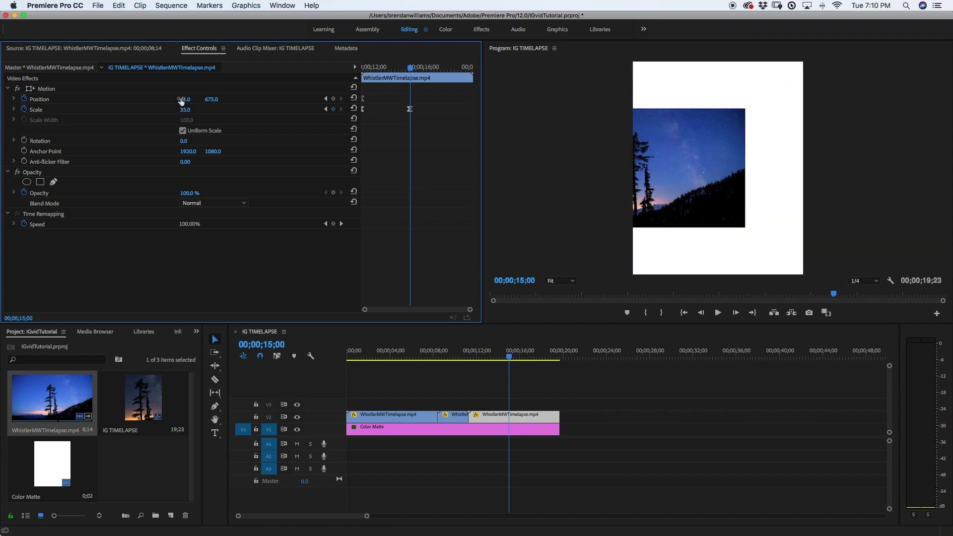
left_click_drag(187, 100, 241, 99)
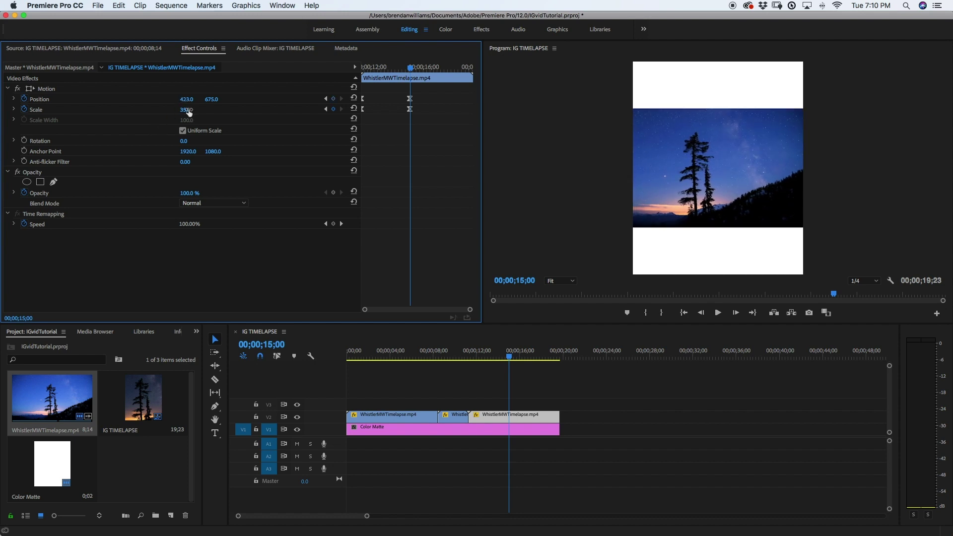
left_click_drag(185, 109, 238, 100)
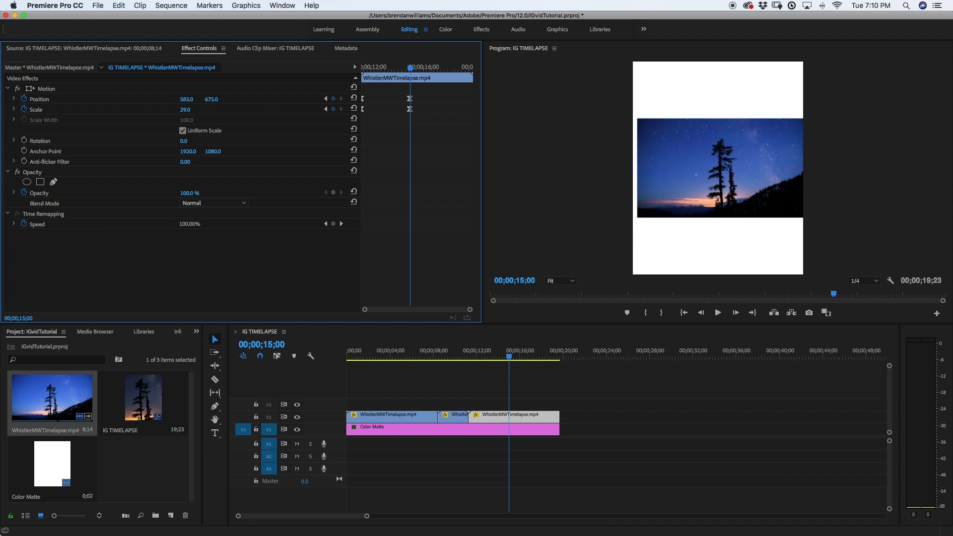
- Play back the zoom sequence from about 6 seconds to preview the zoom-out
left_click(419, 428)
left_click(419, 356)
key("space")
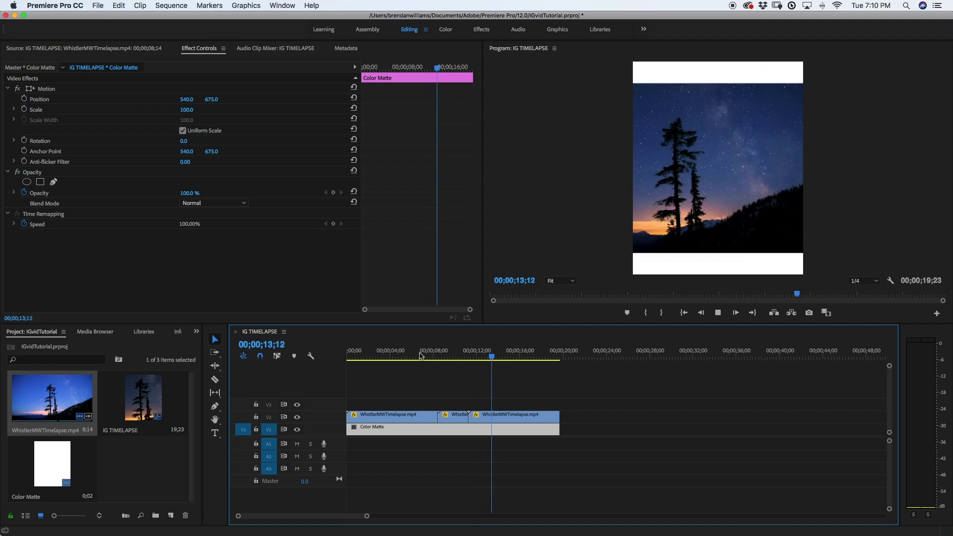
left_click_drag(378, 355, 392, 358)
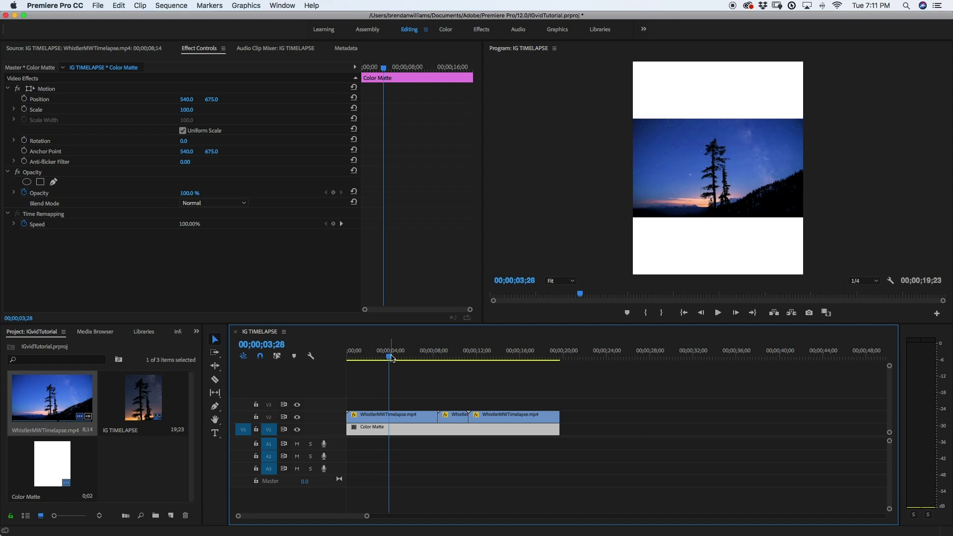
- Set an out point at 19;20 and target the V2 track
left_click(561, 356)
left_click_drag(561, 356, 560, 356)
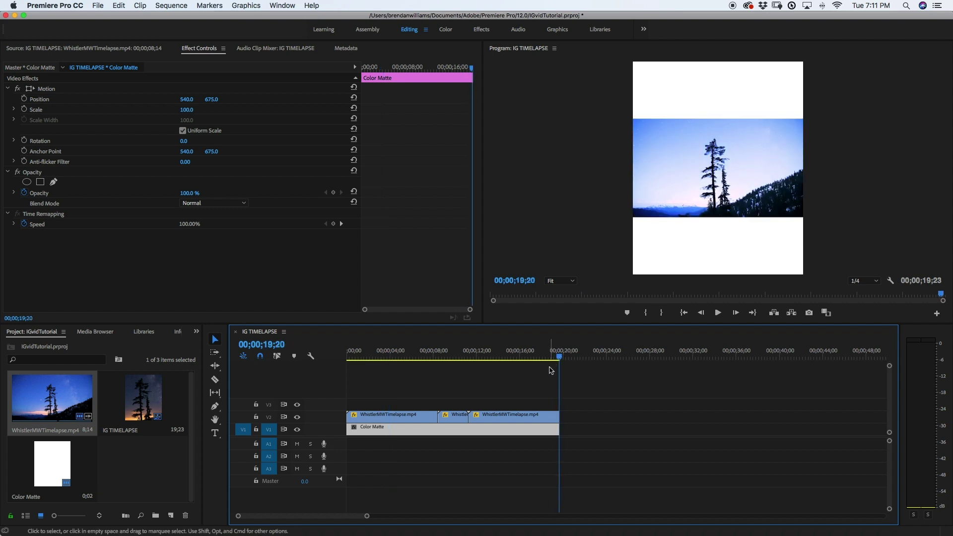
key("o")
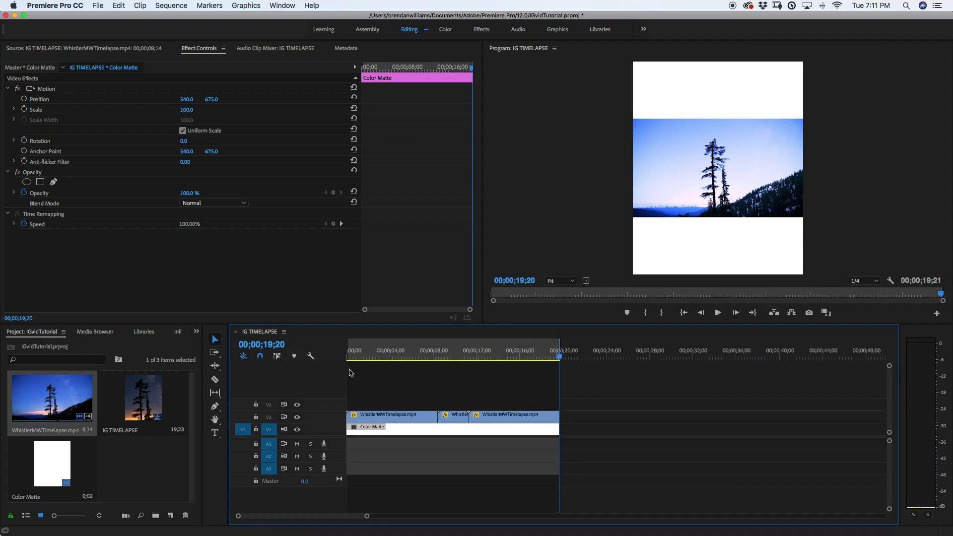
left_click(270, 420)
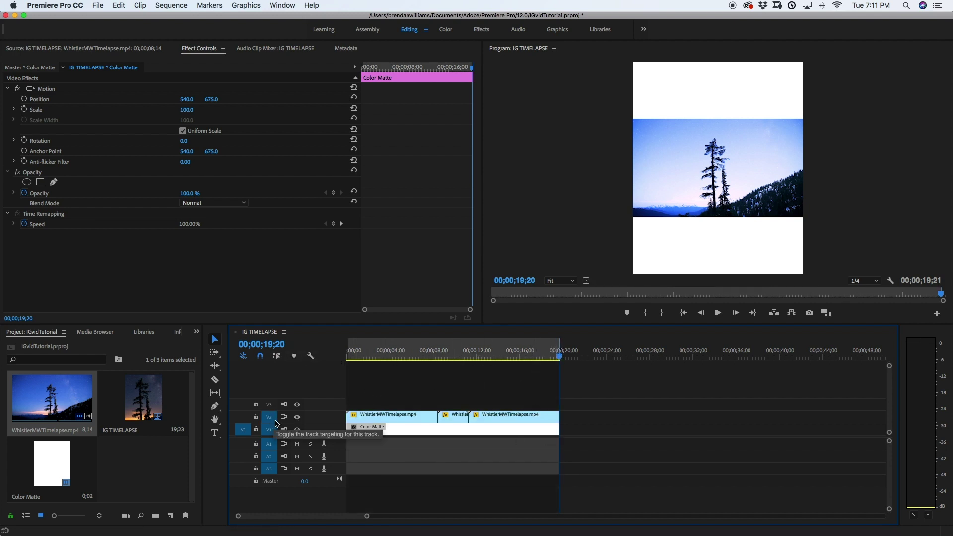
- Open the Export Media settings for the IG TIMELAPSE sequence
left_click(98, 5)
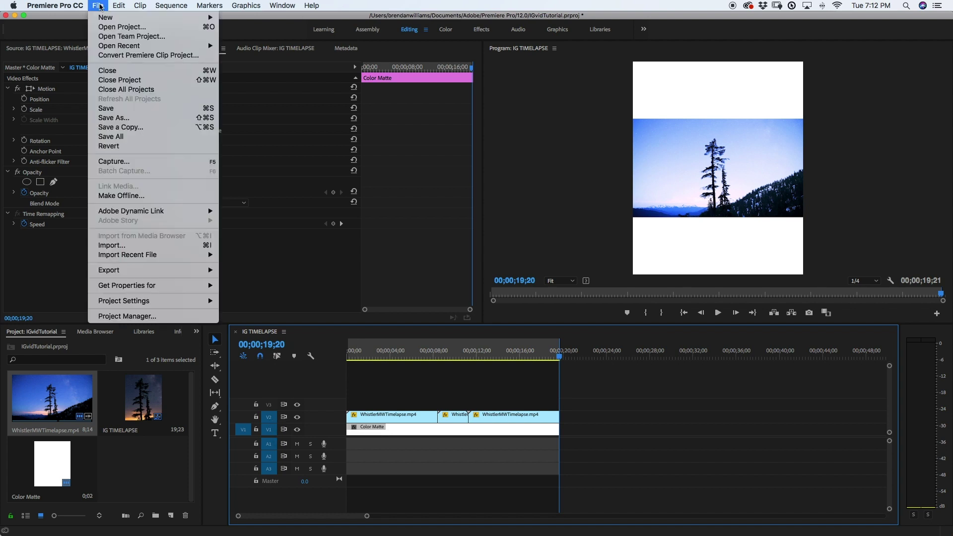
mouse_move(175, 273)
left_click(241, 271)
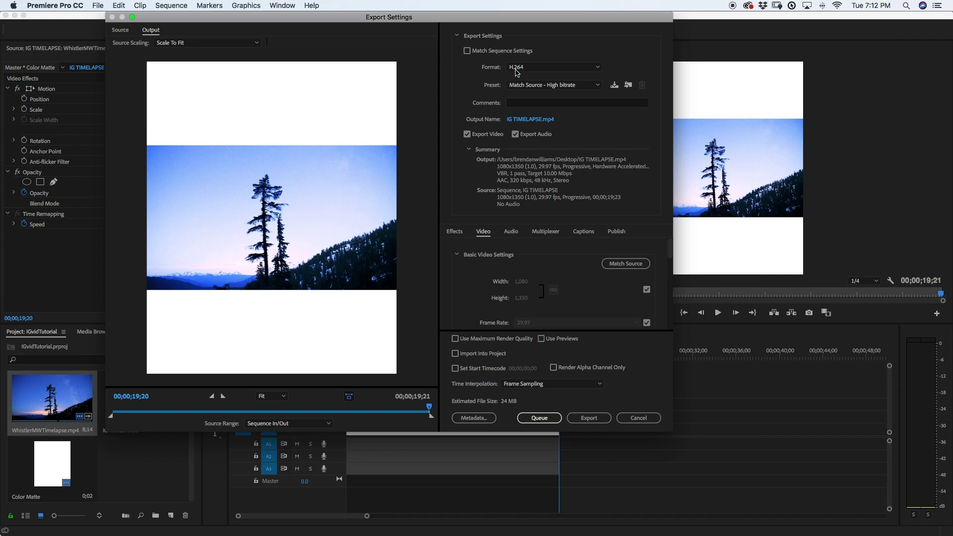
- Name the H.264 output IG TIMELAPSE on the Desktop and start the export
left_click(525, 122)
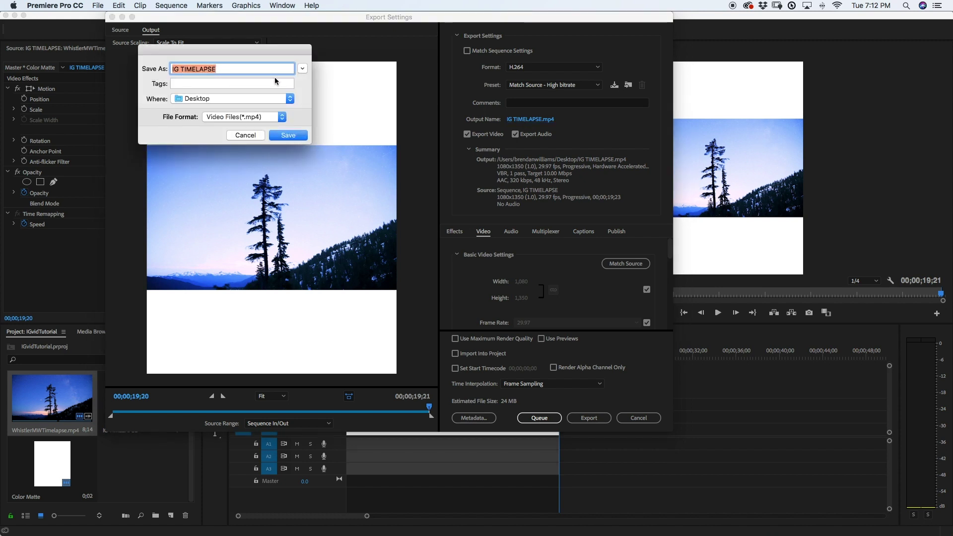
left_click(285, 135)
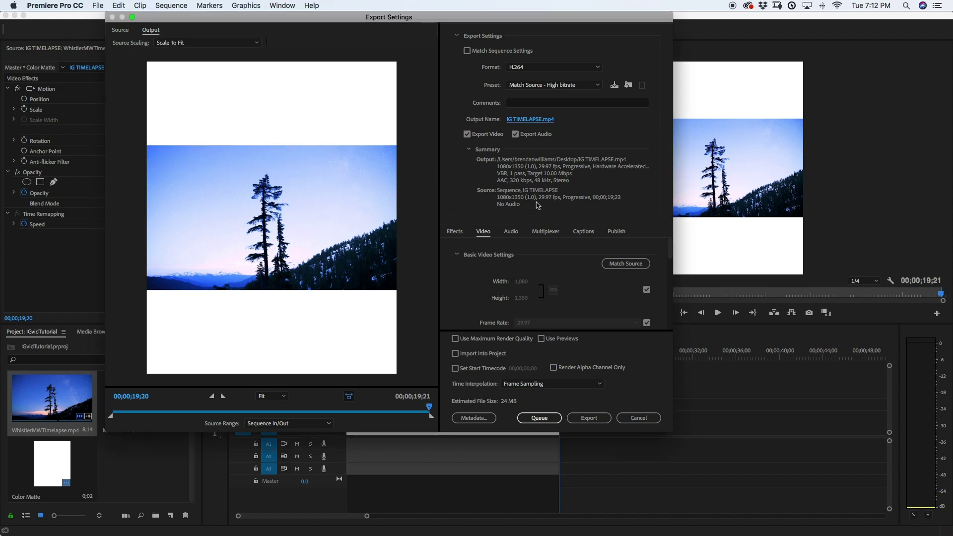
scroll(564, 283, "down", 10)
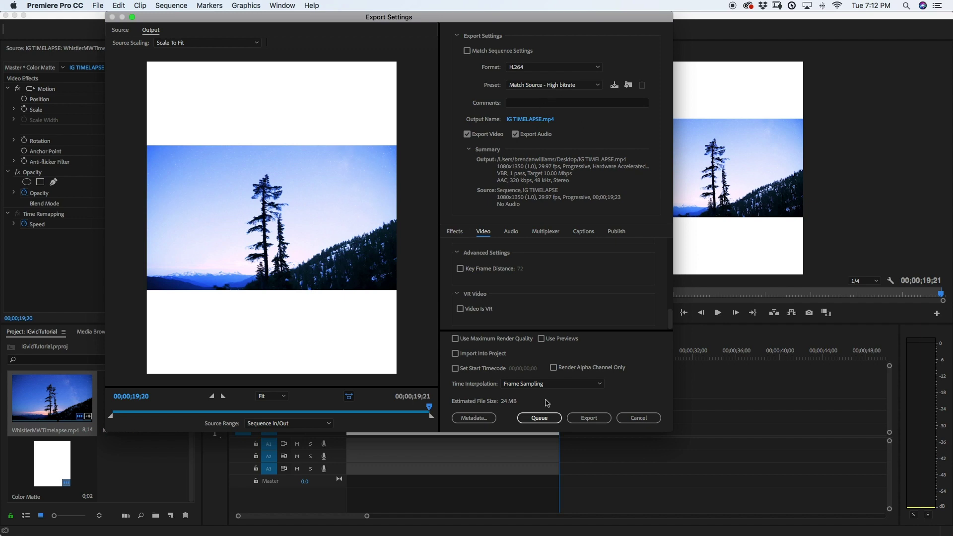
left_click(585, 418)
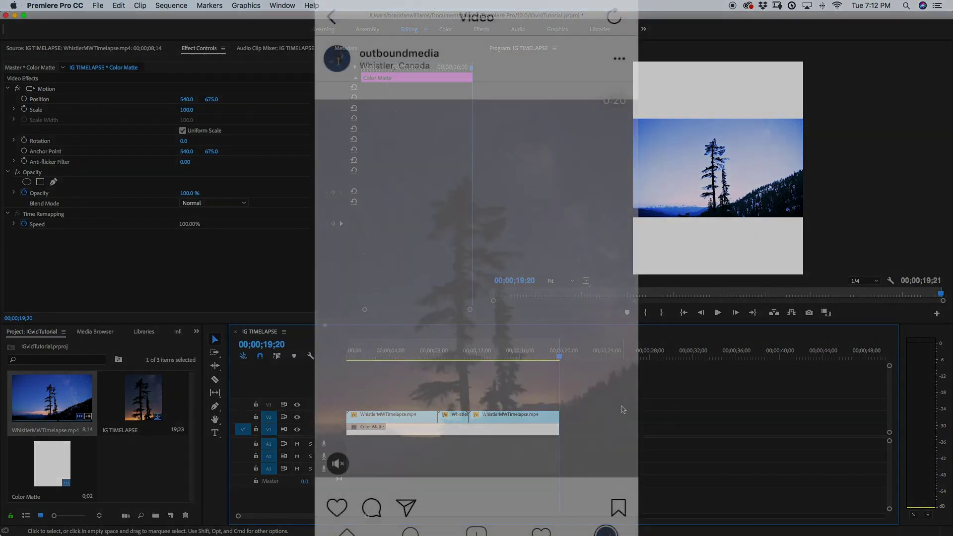